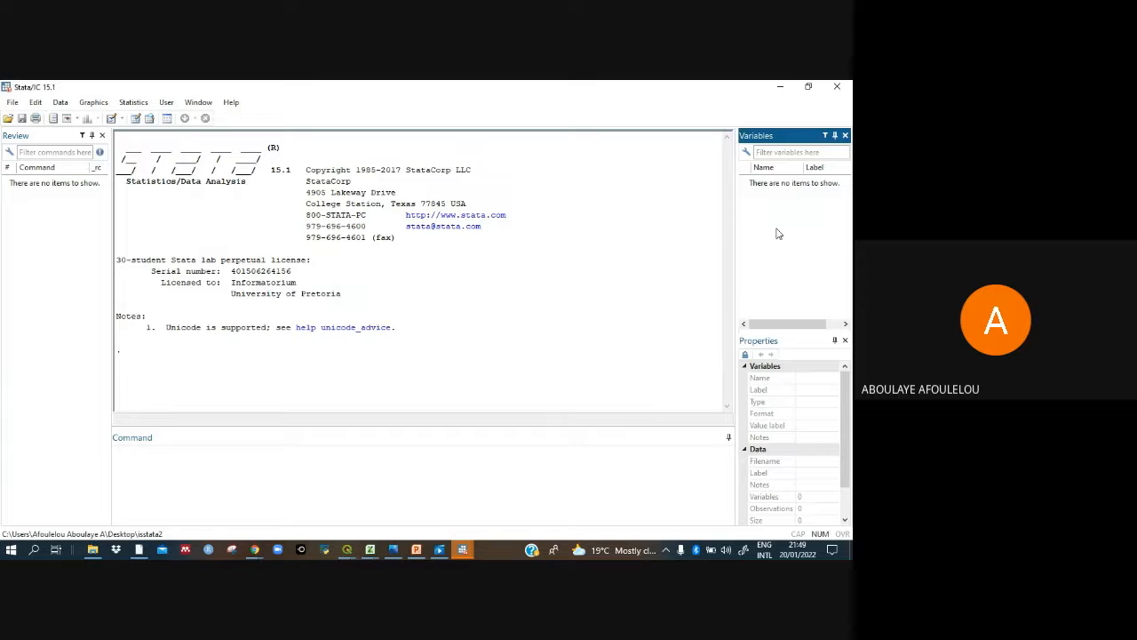
Load the sp500.dta example dataset installed with Stata and return to the main Stata window
left_click(416, 503)
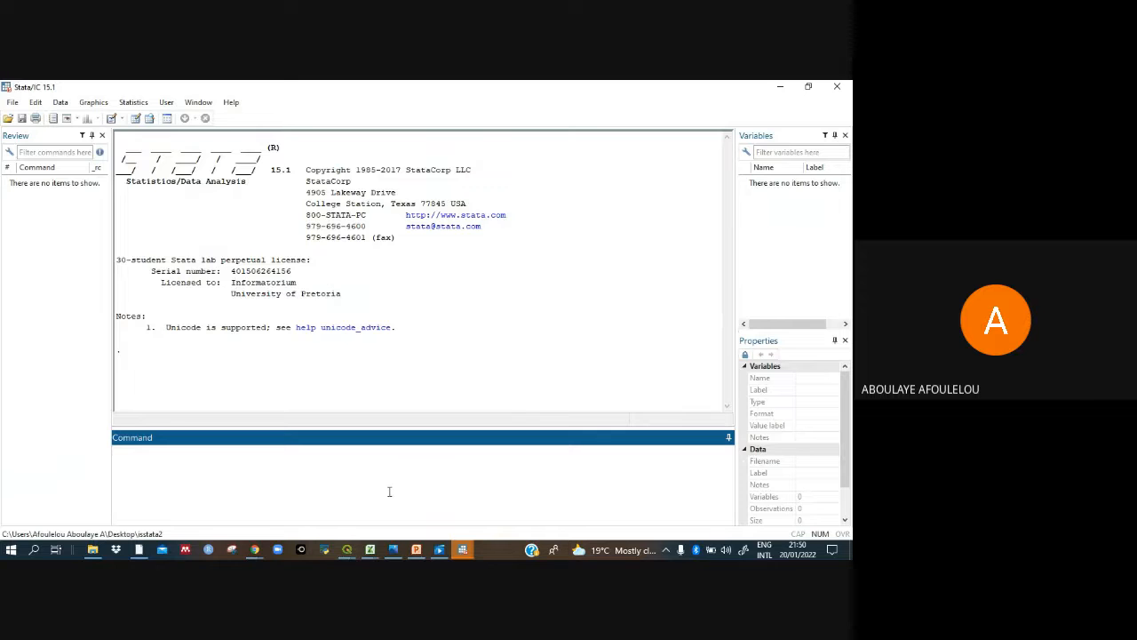
left_click(13, 103)
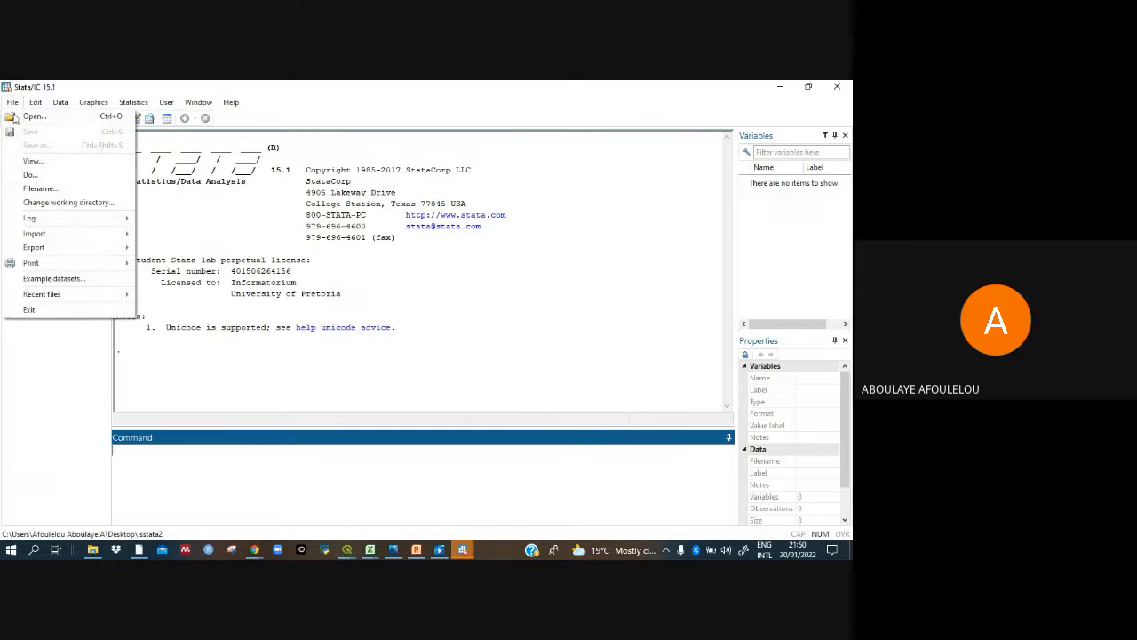
left_click(88, 284)
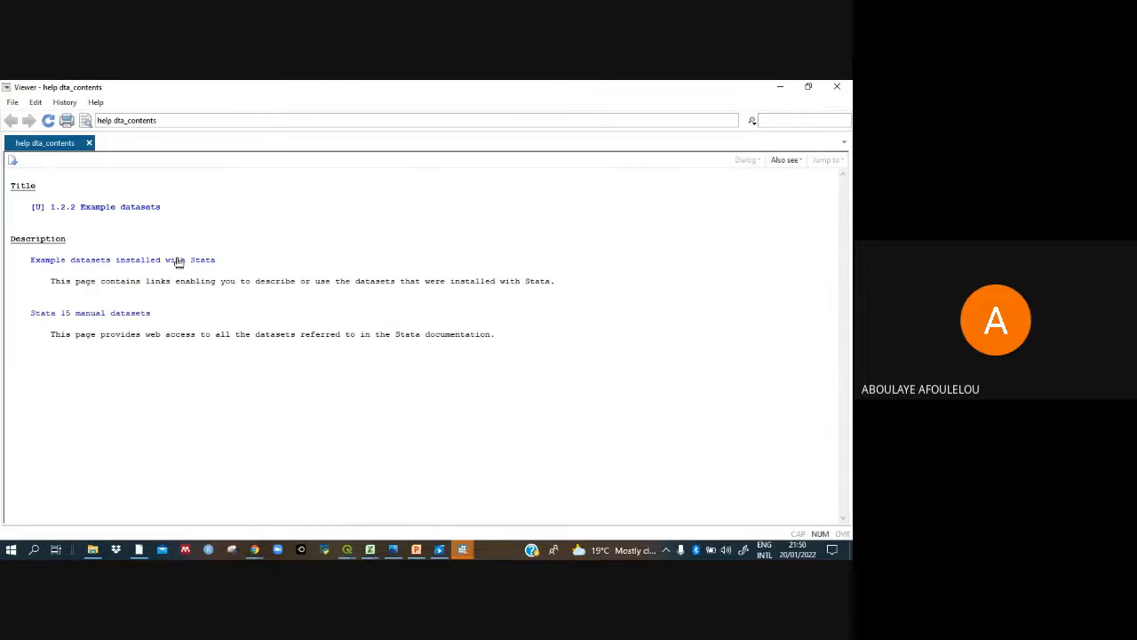
left_click(177, 261)
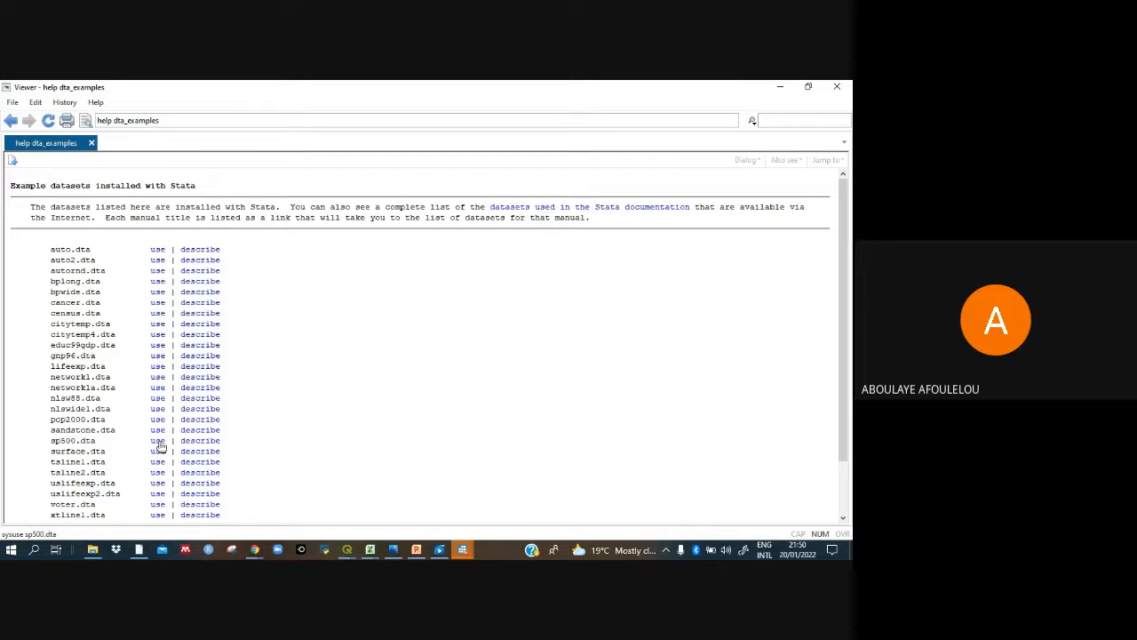
mouse_move(462, 551)
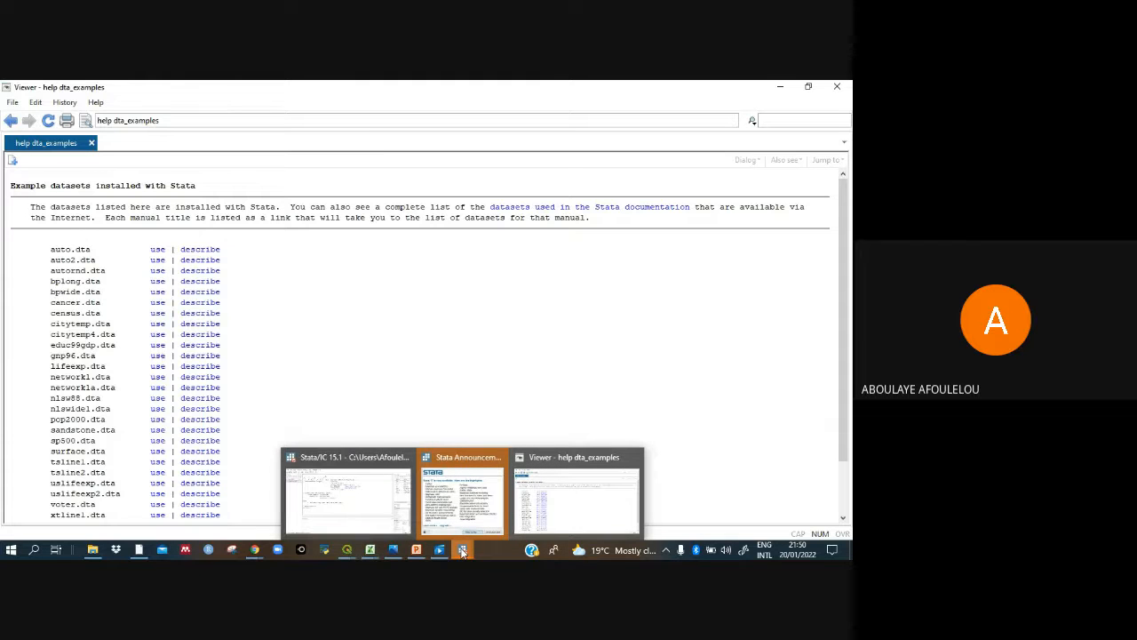
left_click(342, 527)
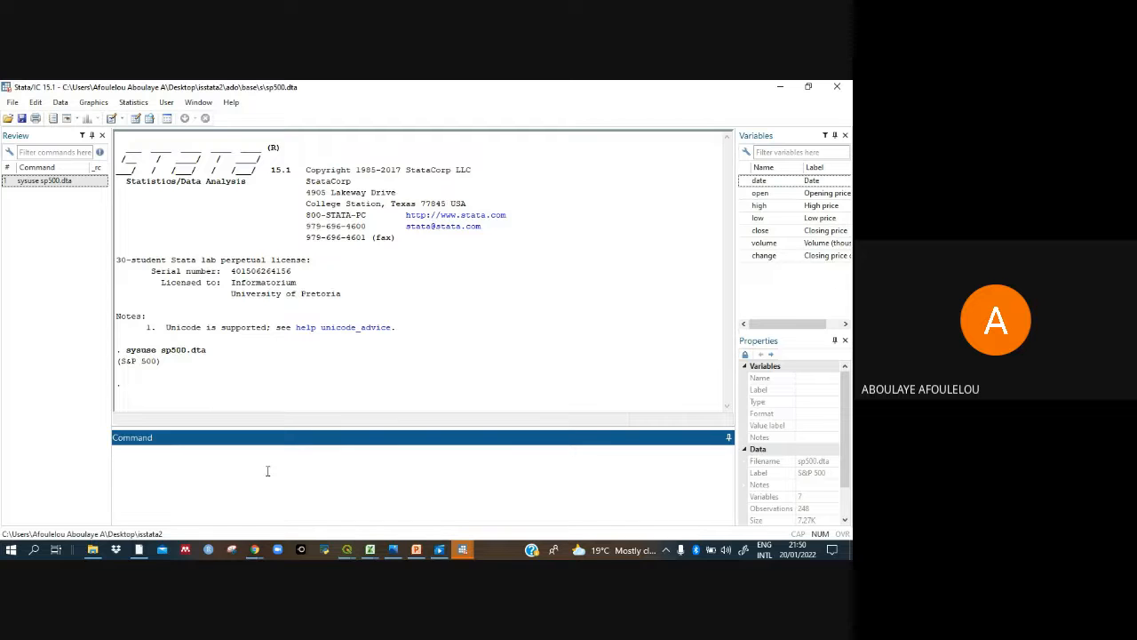
View the loaded dataset in the Data Editor with the edit command, and return to the main Stata window
type("edit")
key("Return")
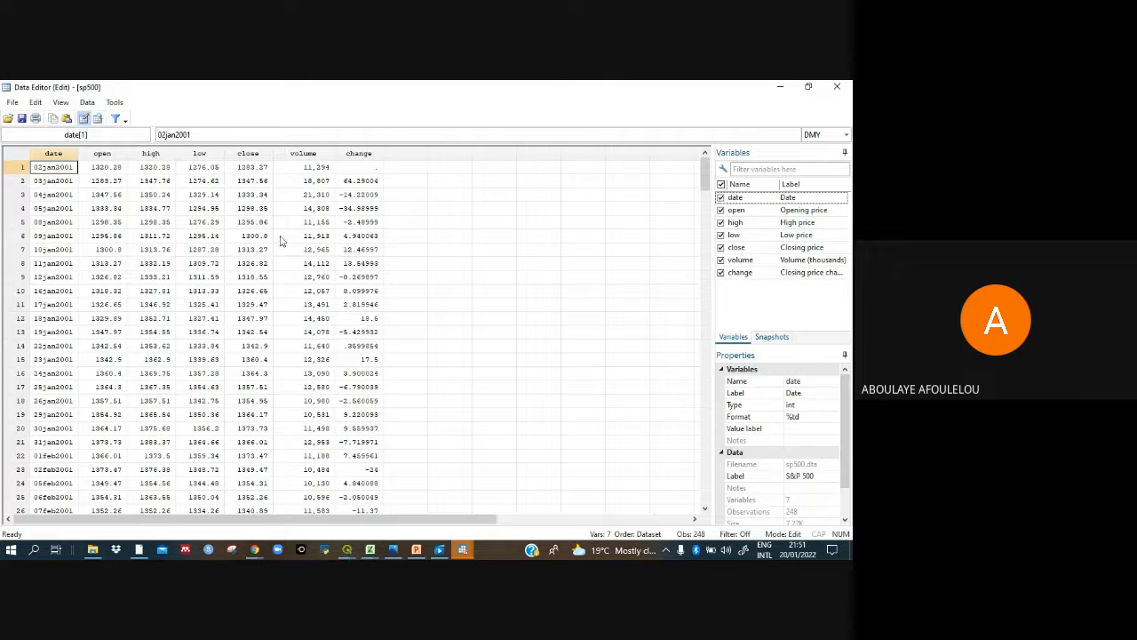
mouse_move(465, 550)
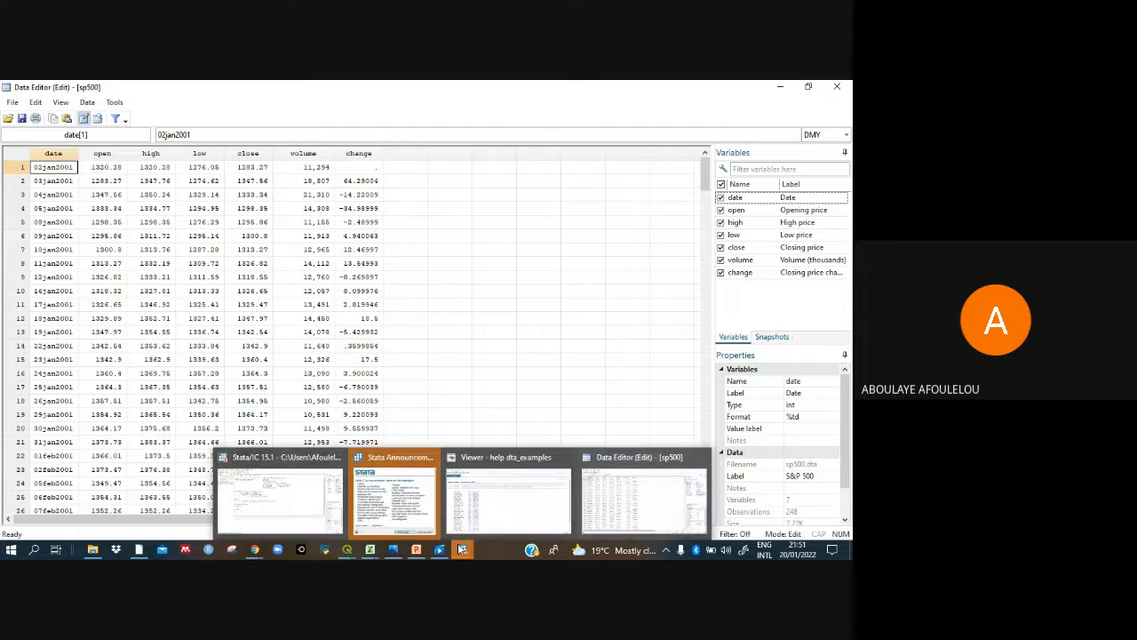
left_click(305, 522)
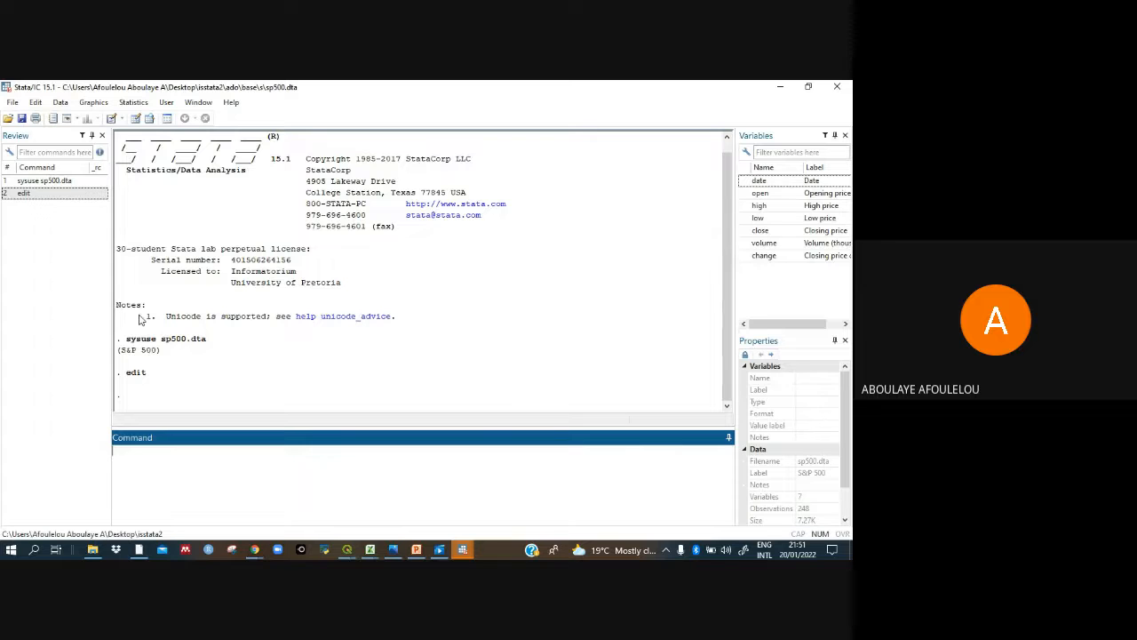
Begin a formatted log (.smcl) named ESSAIS in the Analysis folder on drive E
left_click(13, 102)
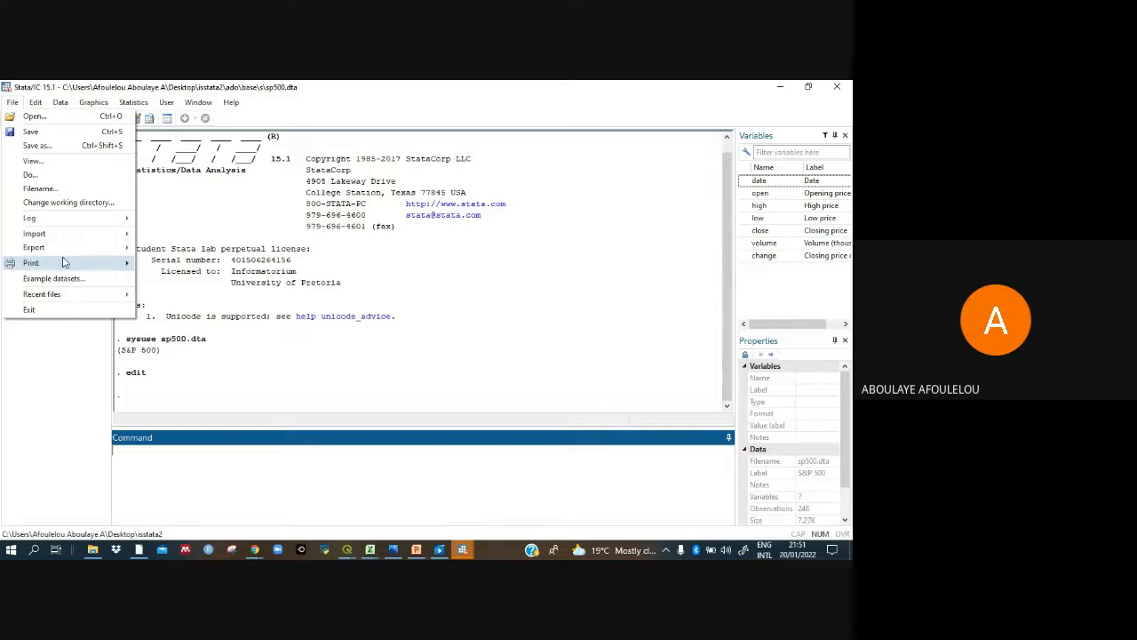
mouse_move(61, 226)
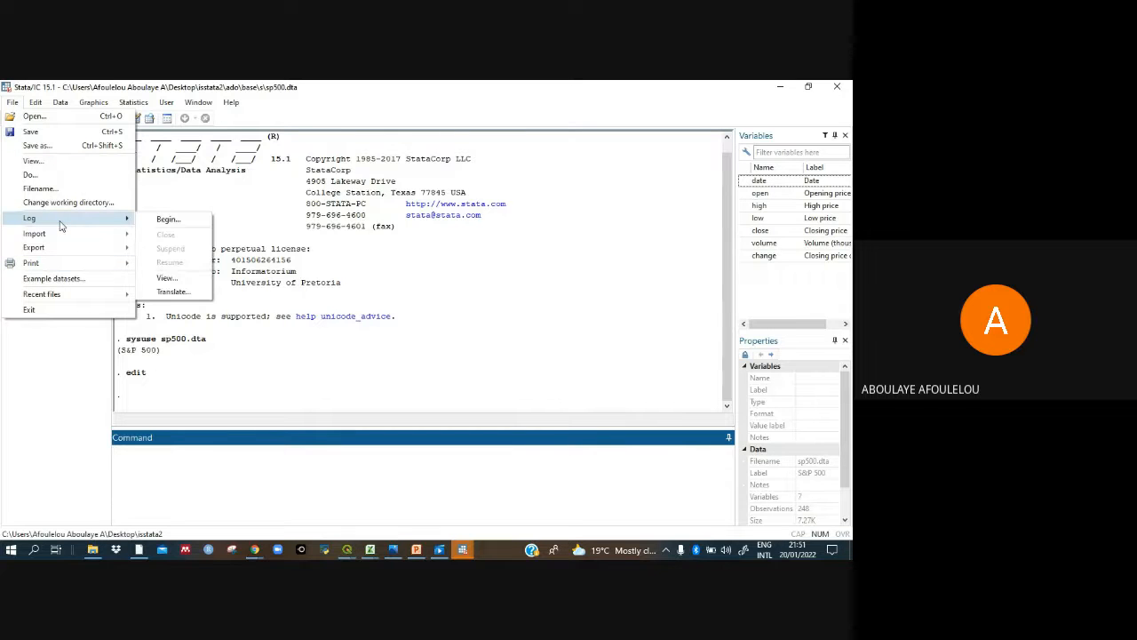
left_click(186, 222)
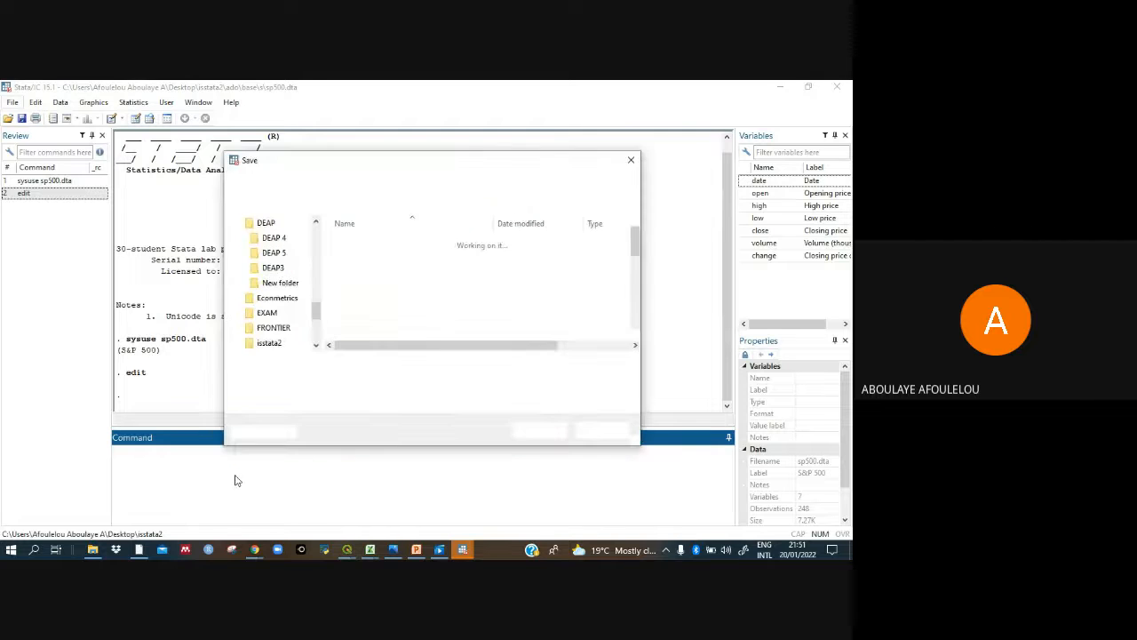
left_click(346, 365)
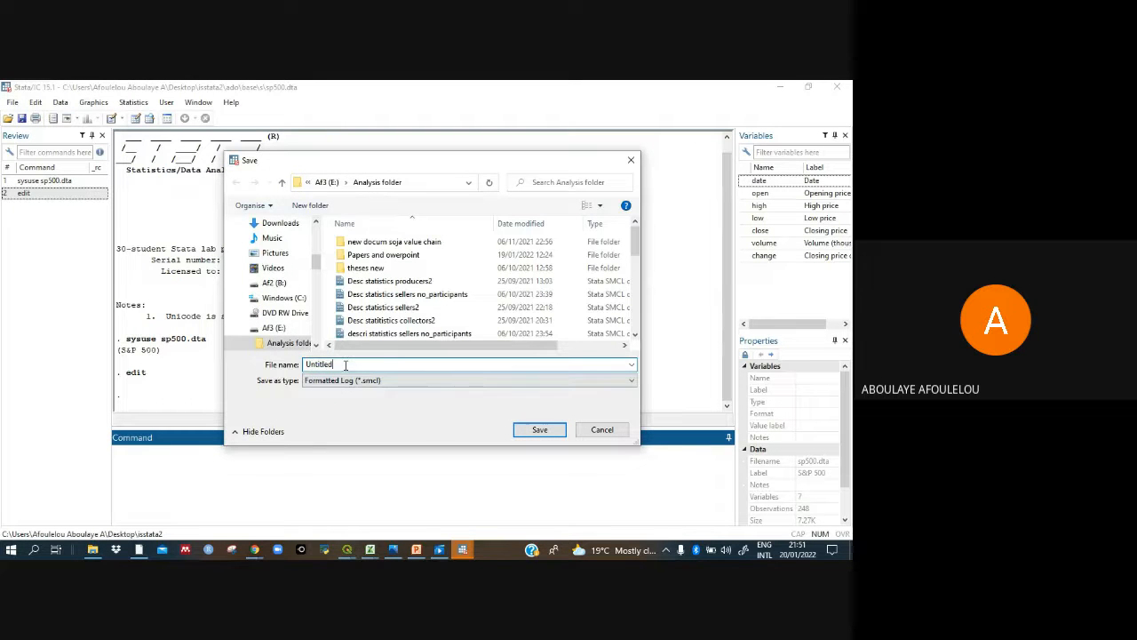
key("BackSpace")
key("BackSpace")
key("BackSpace")
key("BackSpace")
key("BackSpace")
key("BackSpace")
key("BackSpace")
key("BackSpace")
type("T")
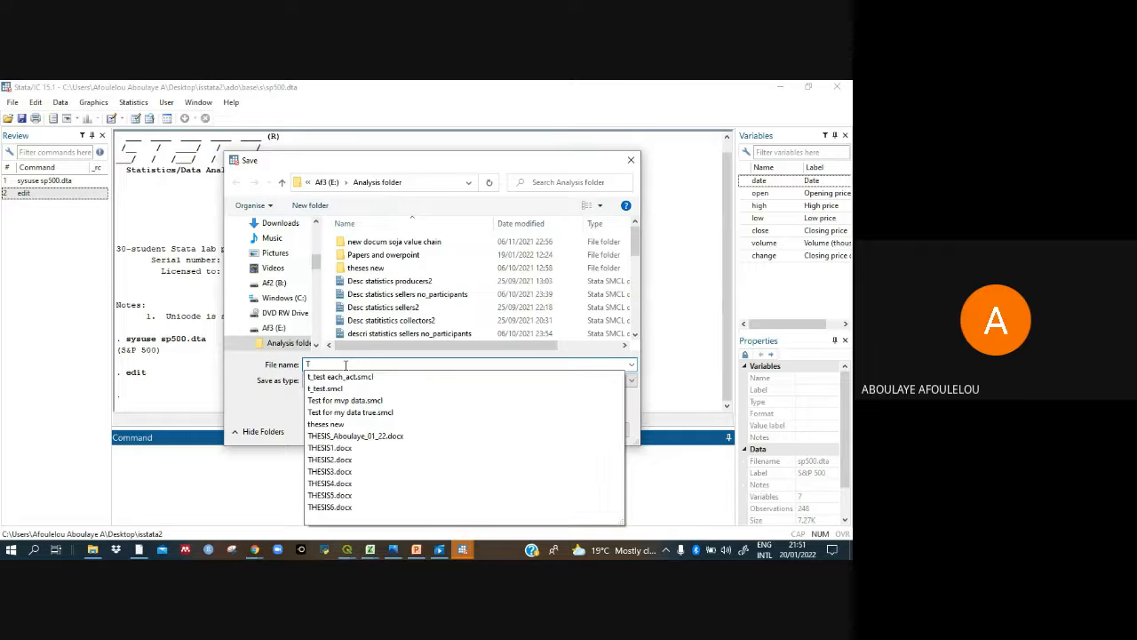
key("BackSpace")
type("ESSAIS")
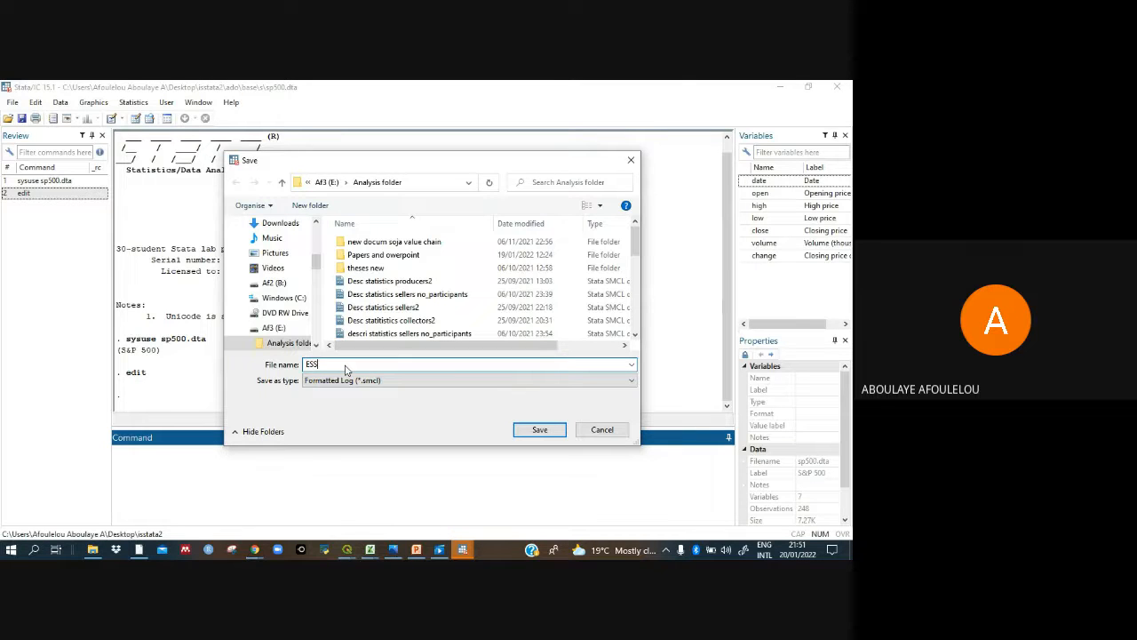
left_click(542, 430)
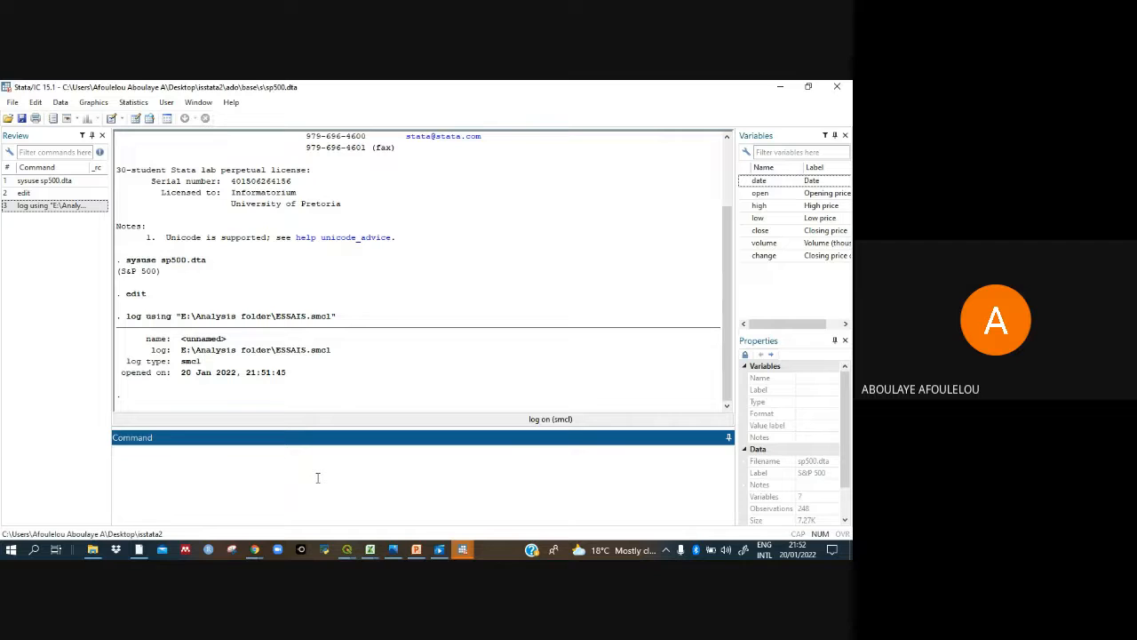
Run codebook for the variables date, open and high
type("codeboo")
type("k")
double_click(757, 181)
double_click(755, 193)
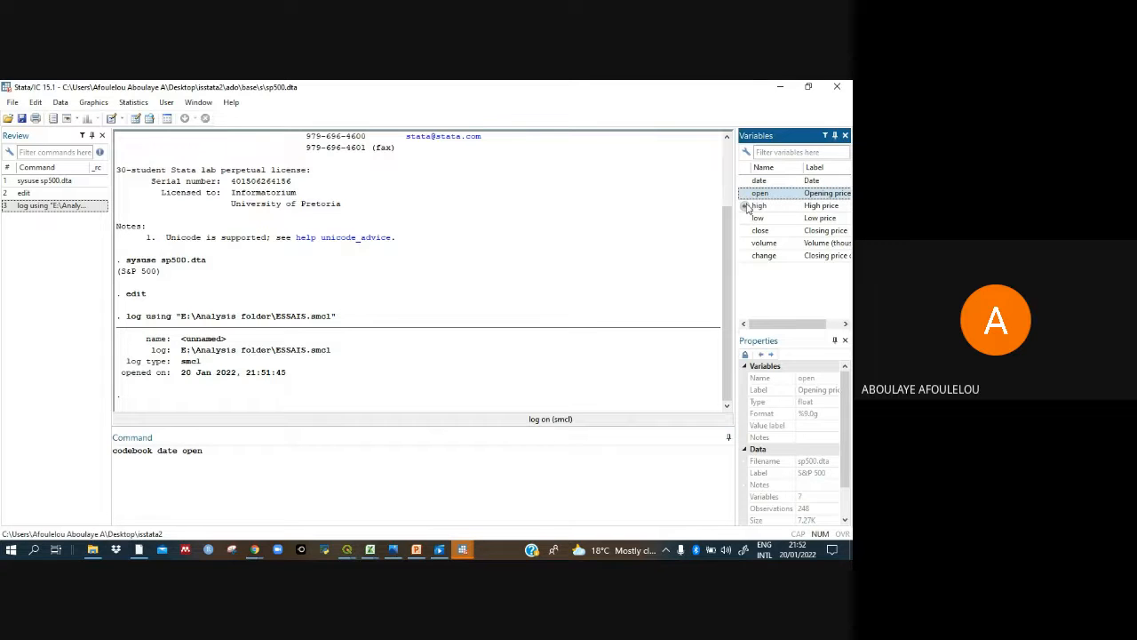
double_click(751, 205)
left_click(265, 451)
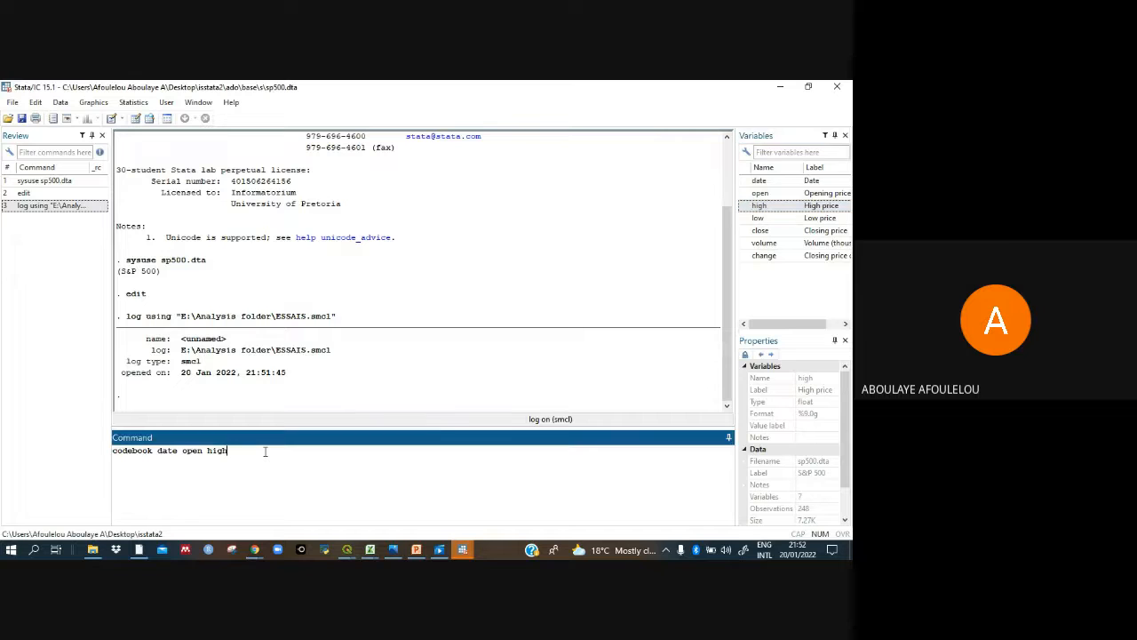
key("Return")
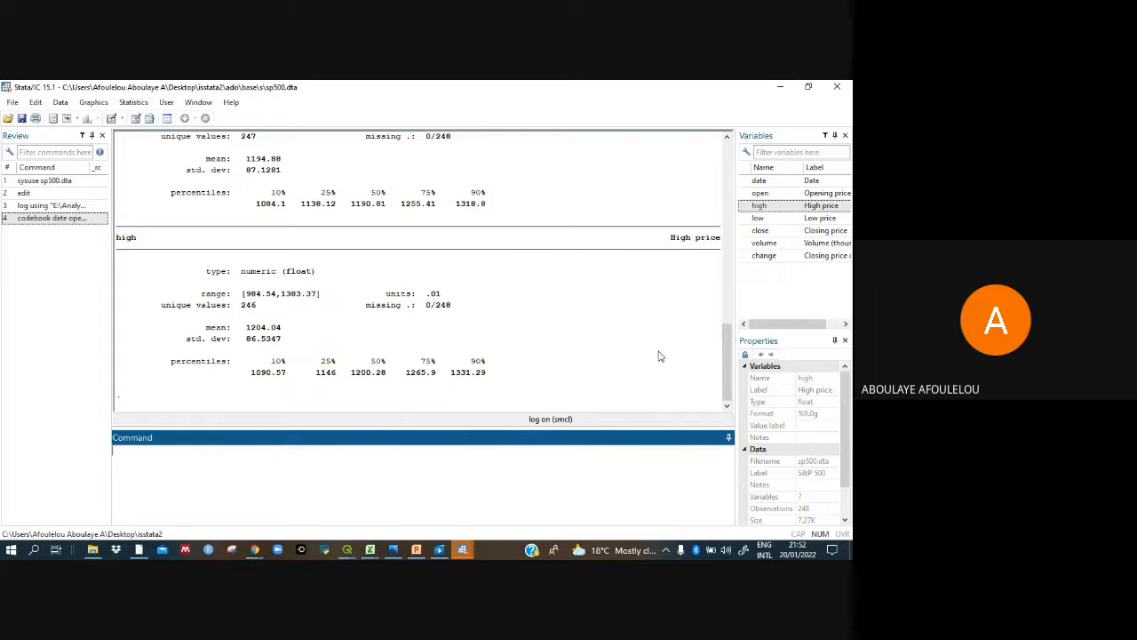
left_click_drag(729, 356, 726, 153)
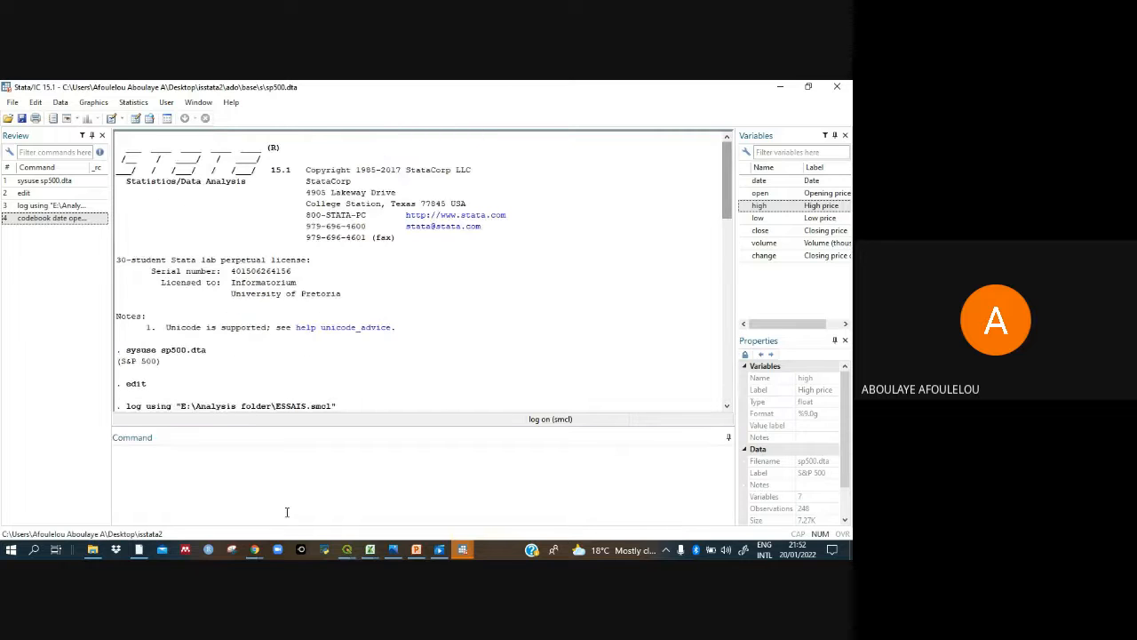
Run codebook for all variables in the dataset and review the output for date and open
left_click(265, 470)
type("co")
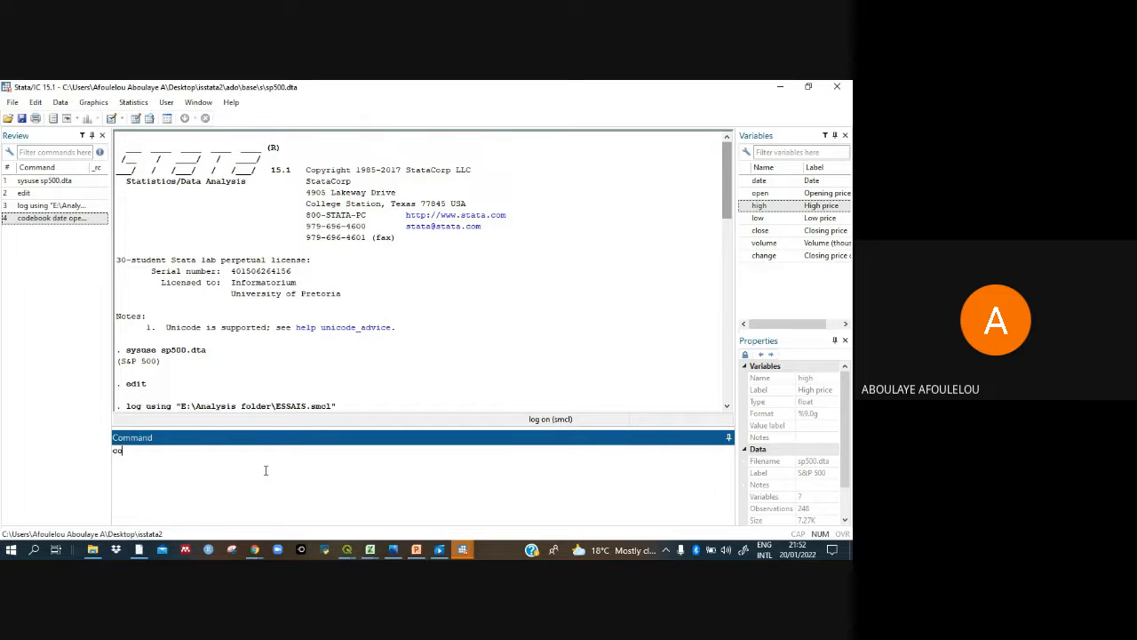
type("debook")
key("Return")
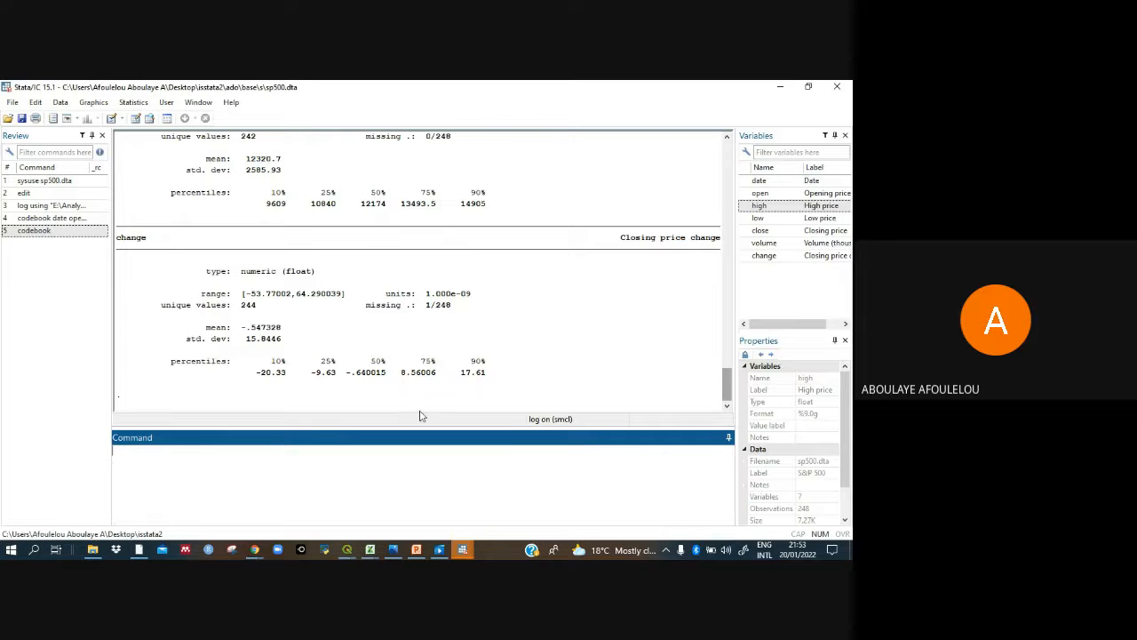
left_click_drag(725, 388, 738, 273)
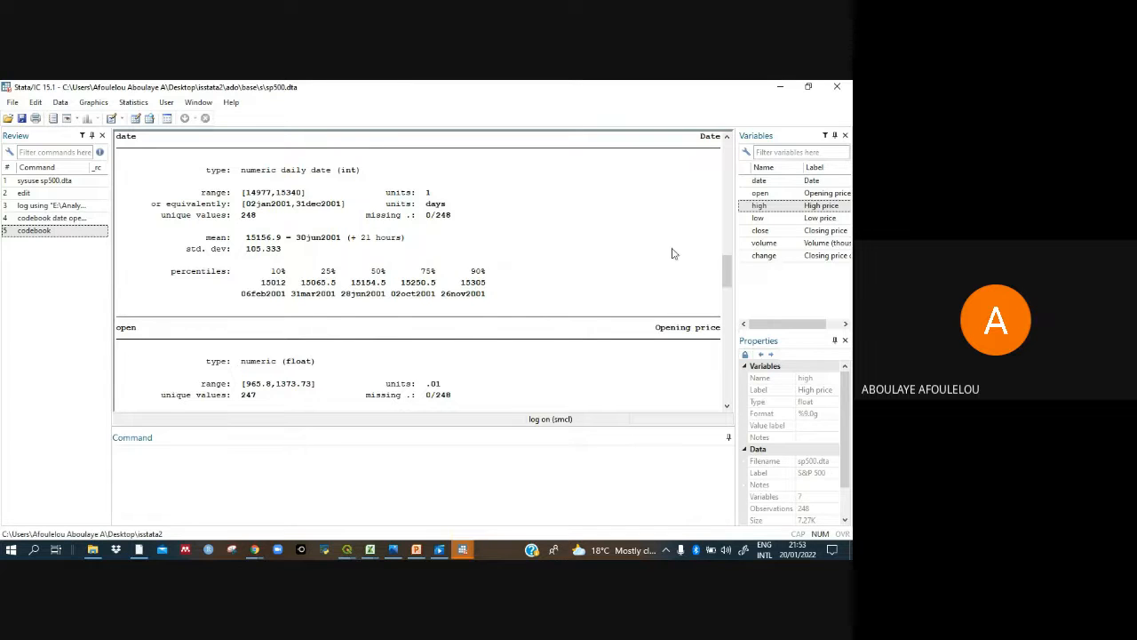
scroll(727, 266, "down", 2)
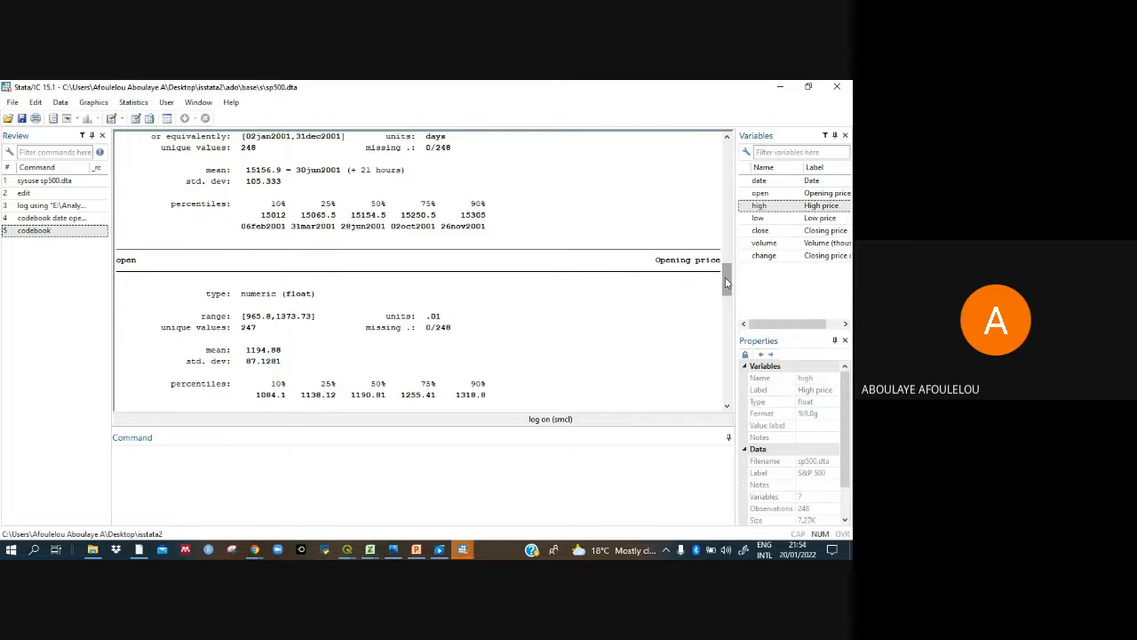
left_click_drag(725, 280, 735, 165)
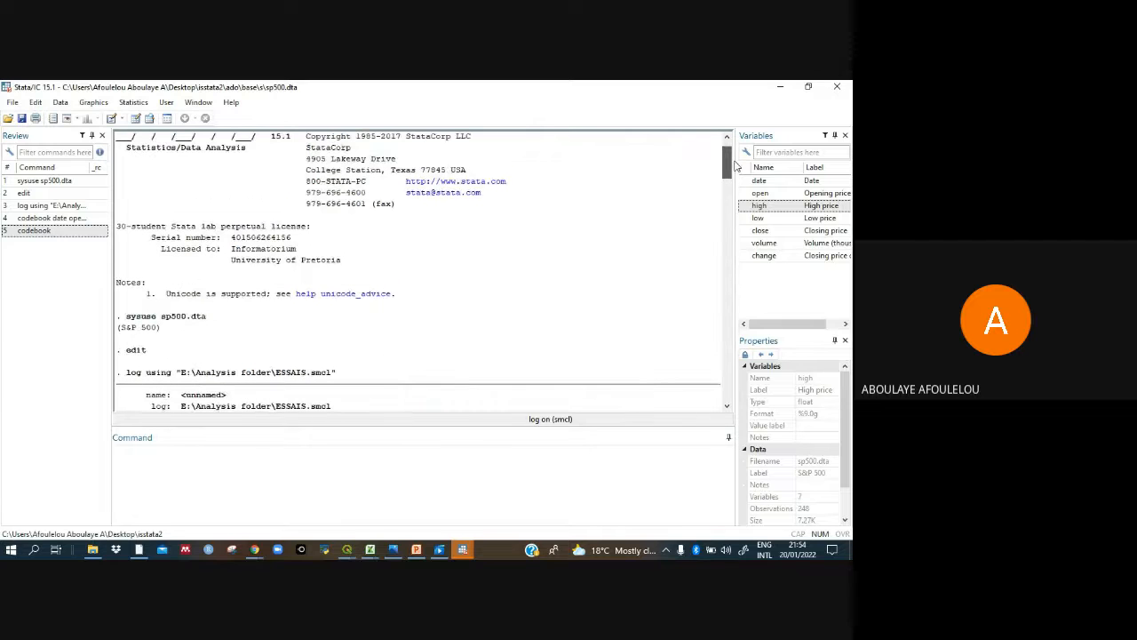
Run describe for the variables date, open, high, low, close and change
left_click(427, 463)
type("des")
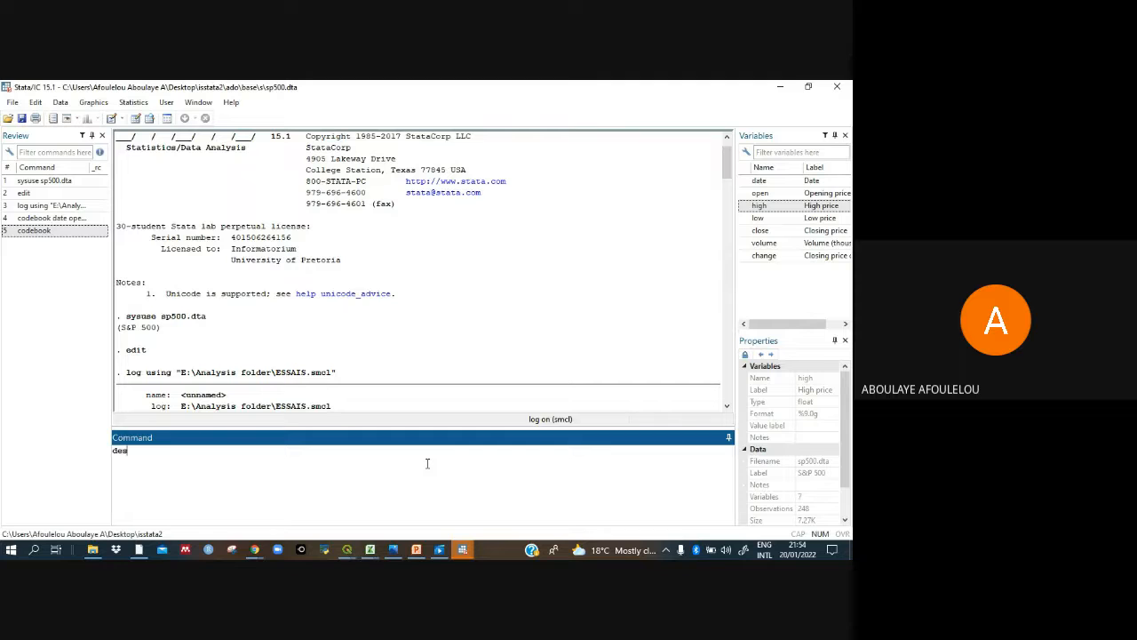
type("cribe")
left_click(747, 182)
left_click(748, 192)
left_click(749, 205)
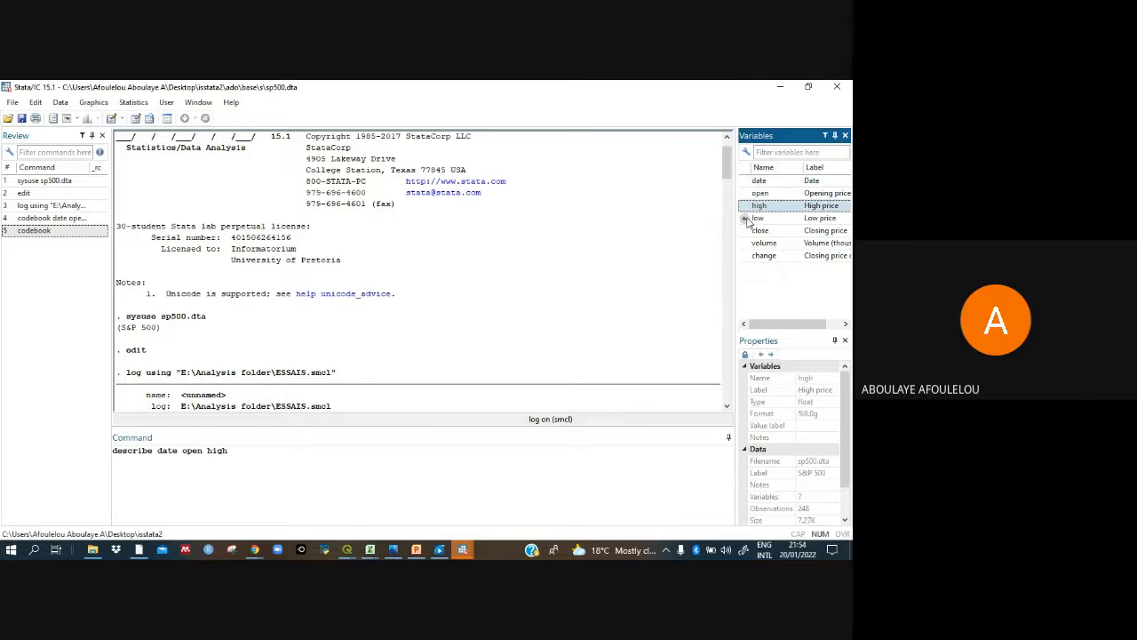
left_click(748, 218)
left_click(748, 230)
left_click(748, 243)
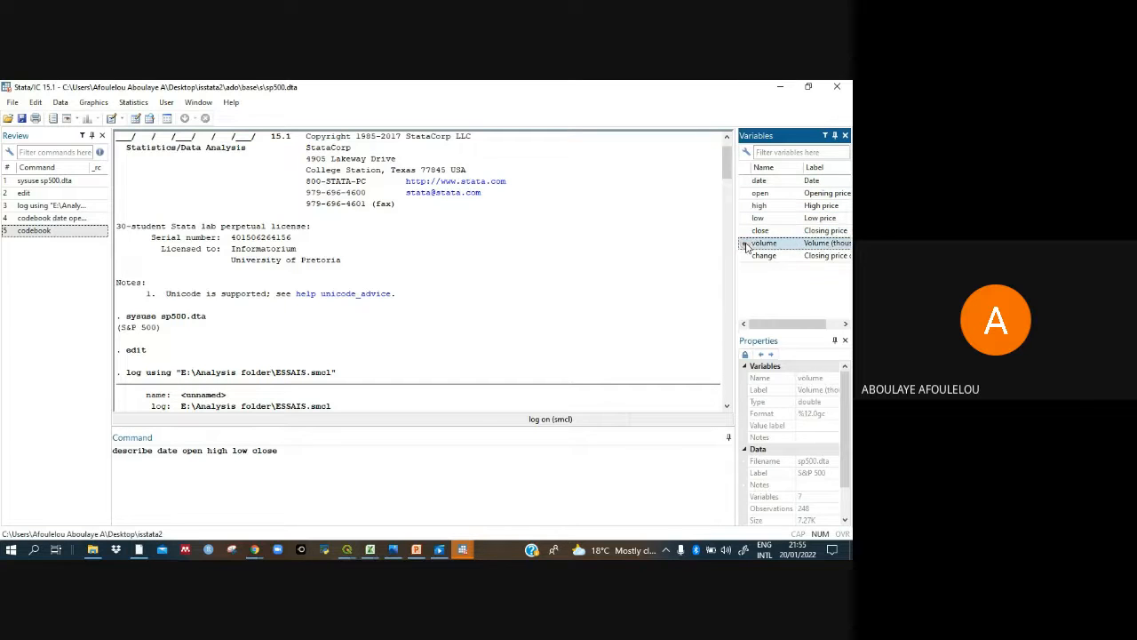
left_click(747, 256)
left_click(435, 450)
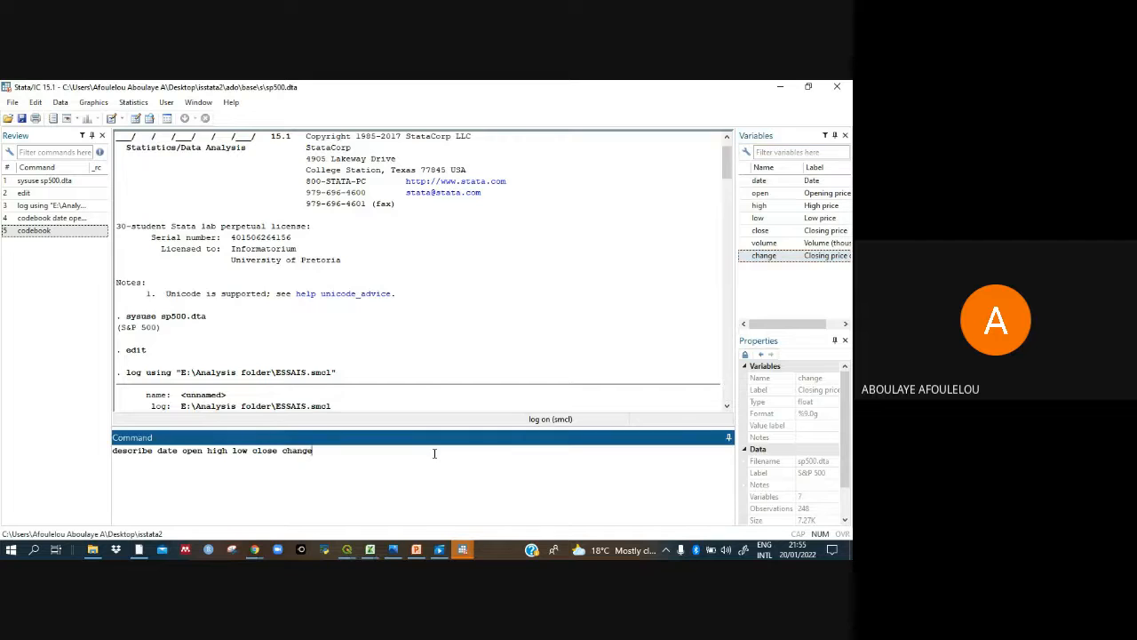
key("Return")
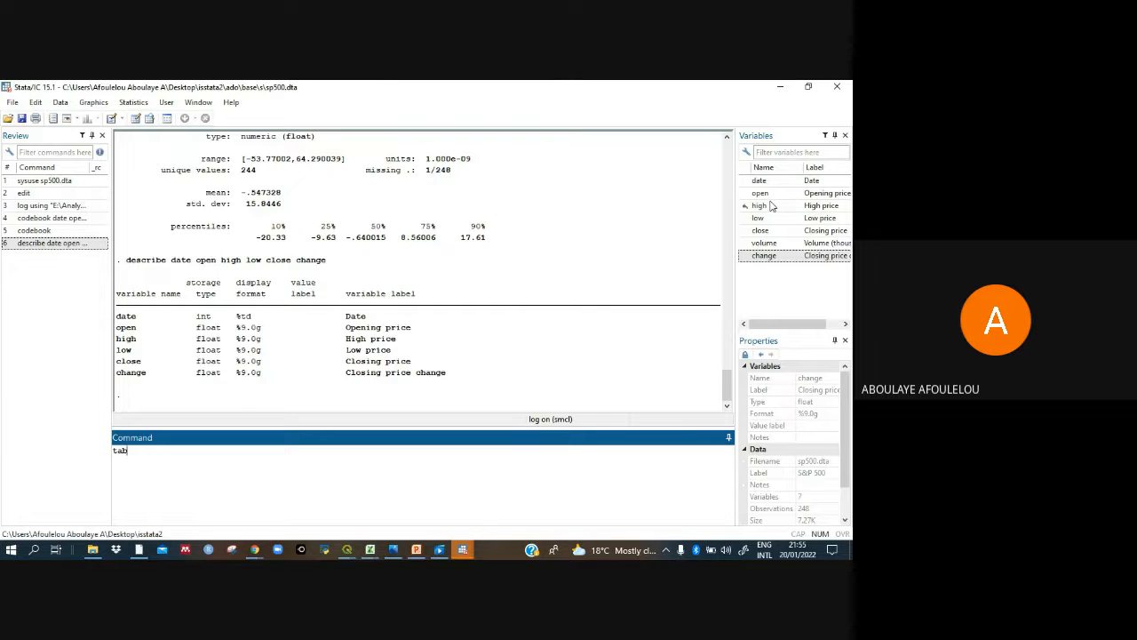
Tabulate the variable low with the tab command and review its frequency table from the start
double_click(748, 219)
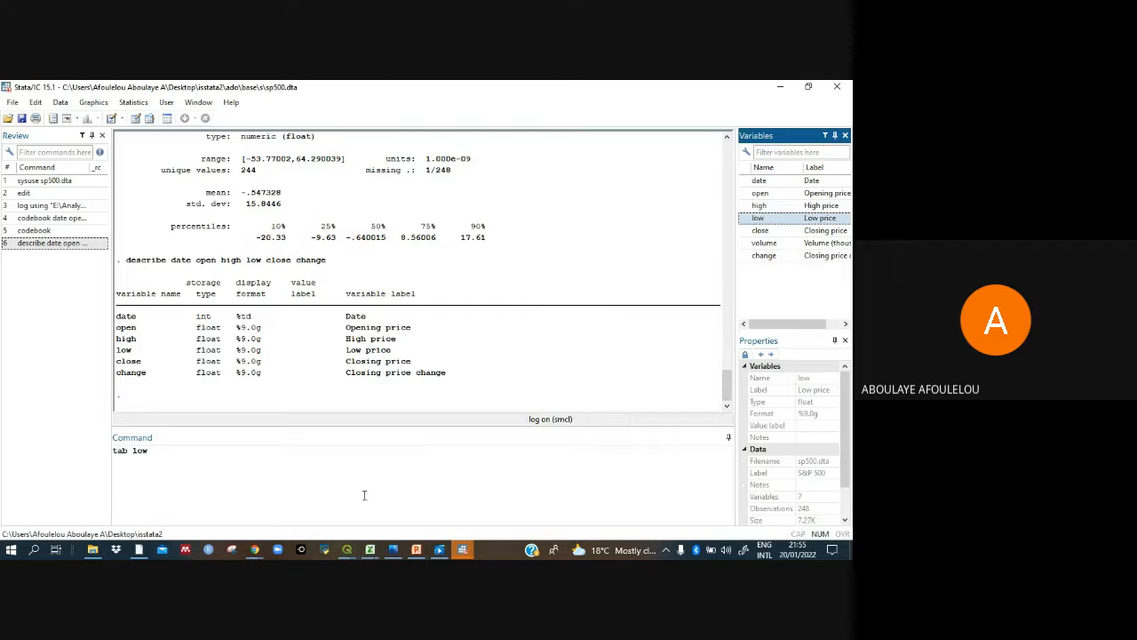
left_click(303, 475)
key("Return")
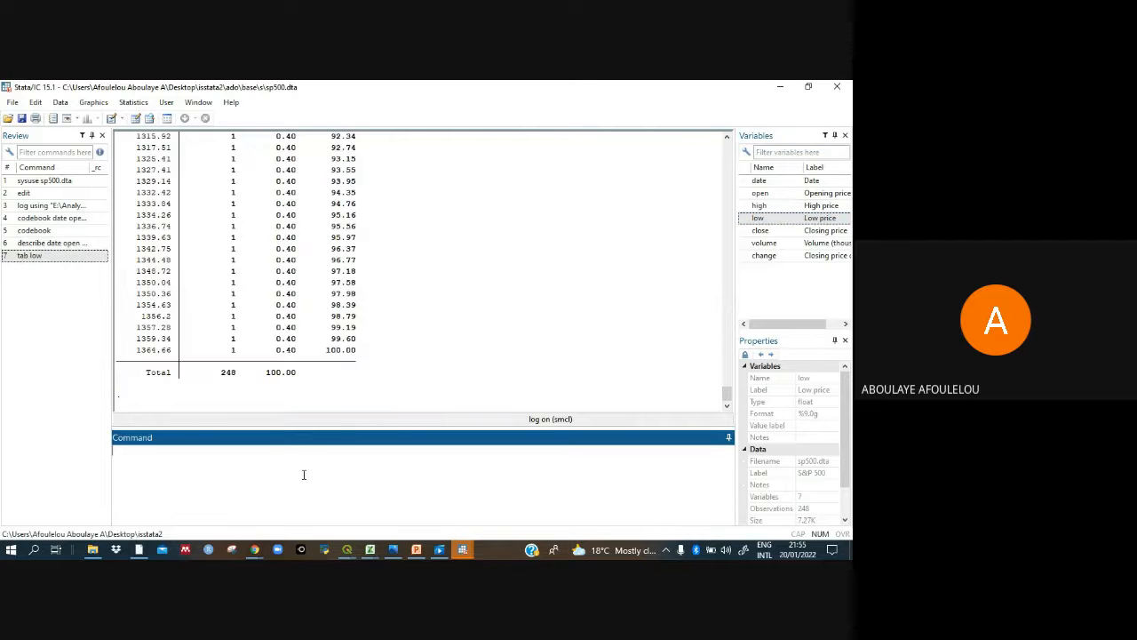
left_click_drag(727, 393, 743, 257)
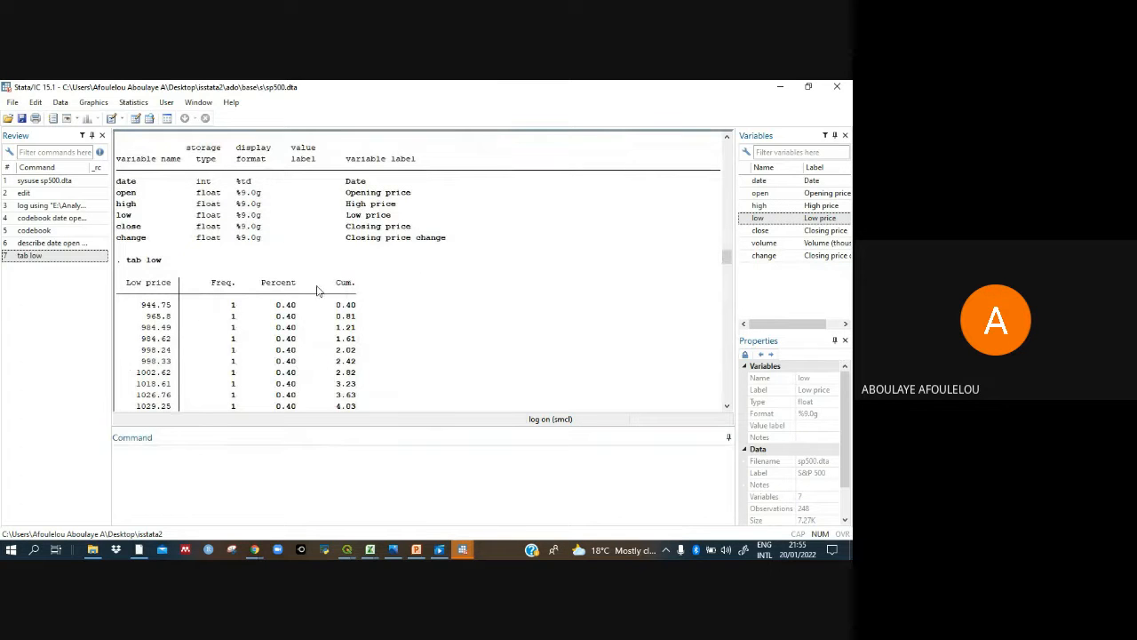
left_click_drag(727, 257, 727, 142)
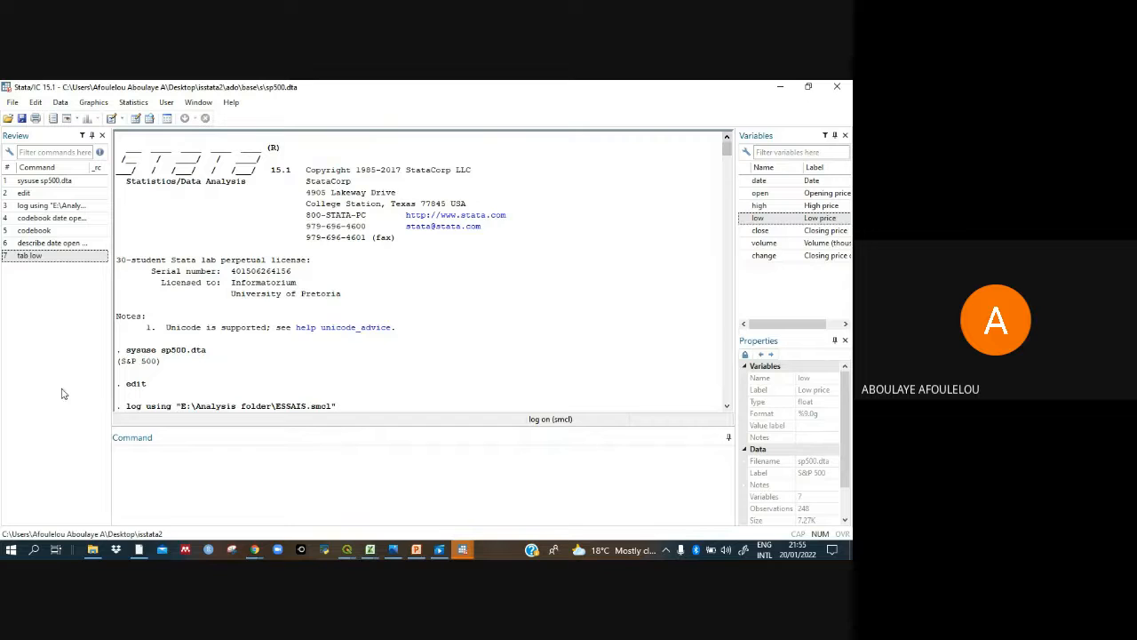
Open the sp500 dataset in the Data Editor by running the edit command
left_click(14, 103)
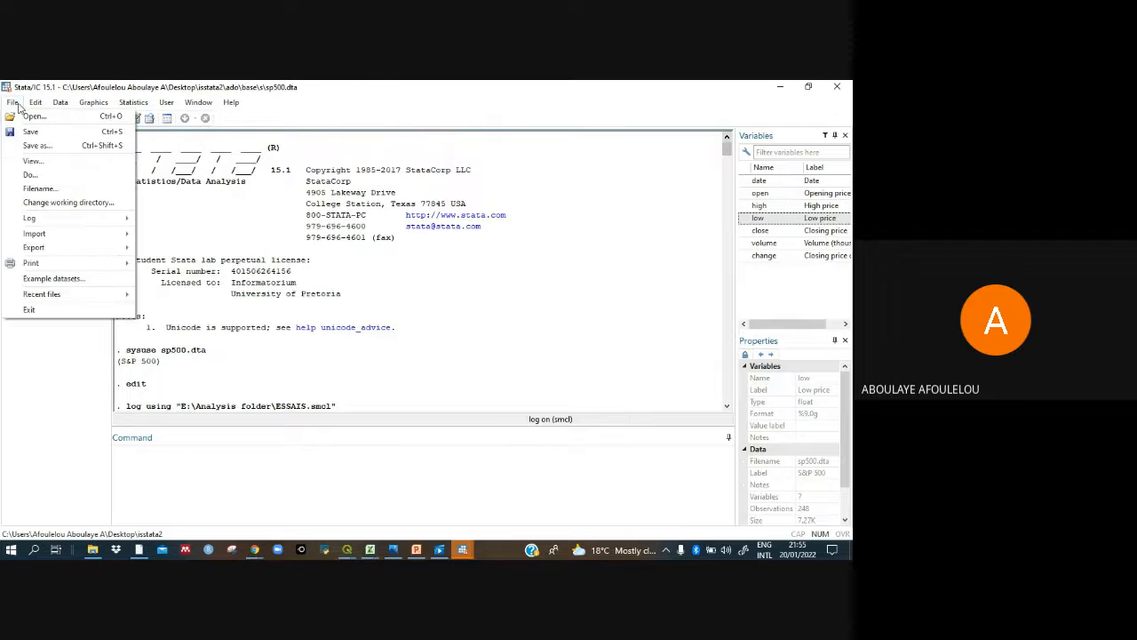
mouse_move(89, 232)
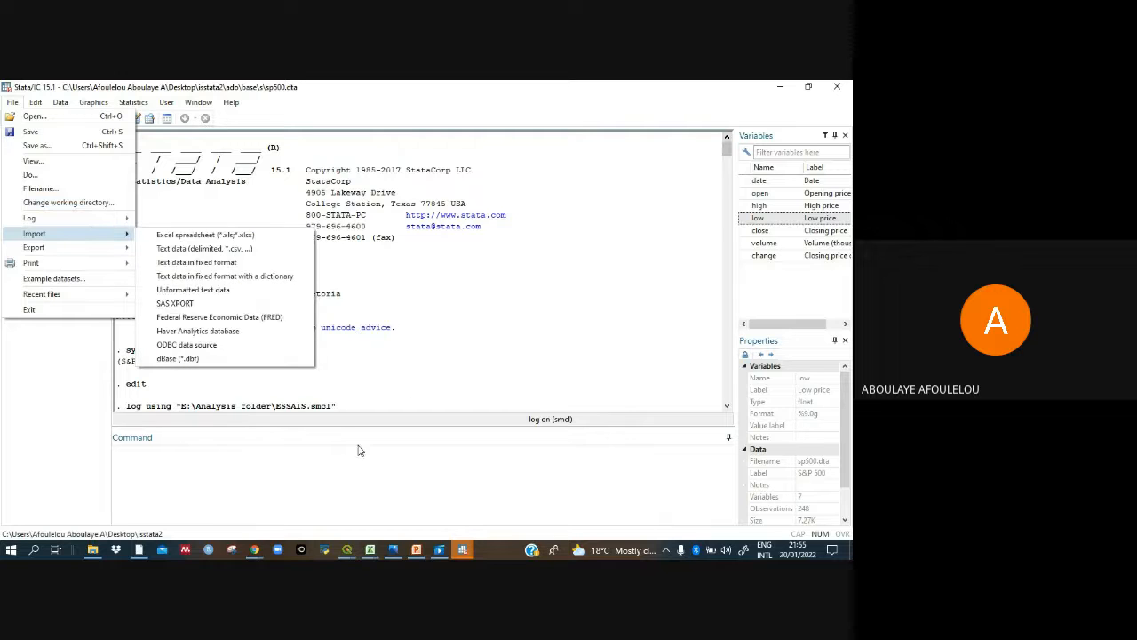
left_click(343, 473)
type("edi")
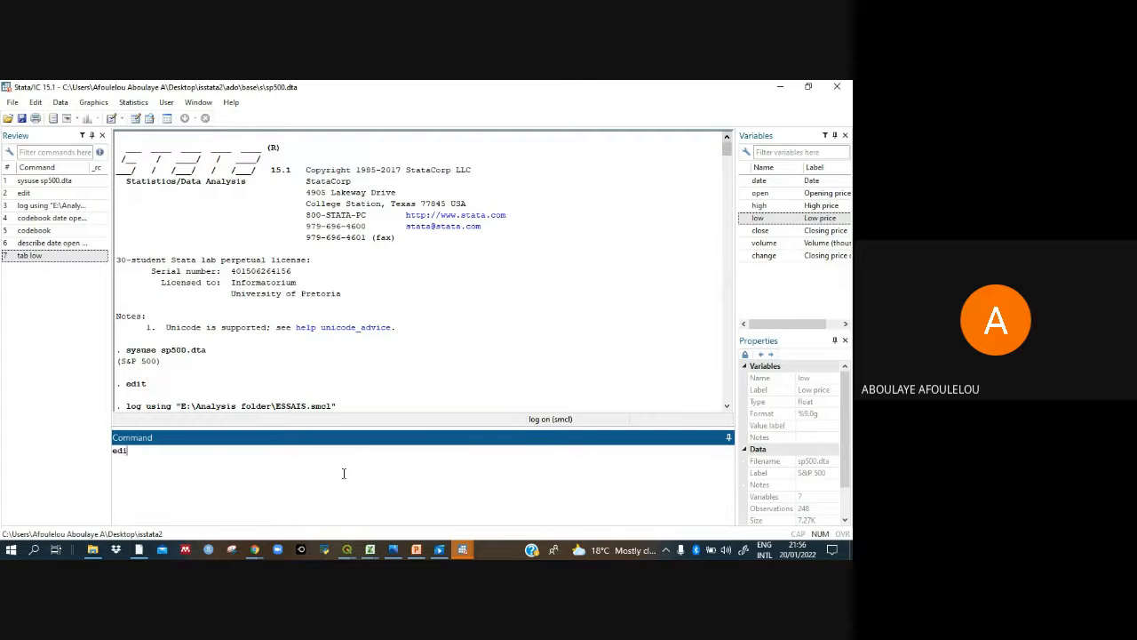
type("t")
key("Return")
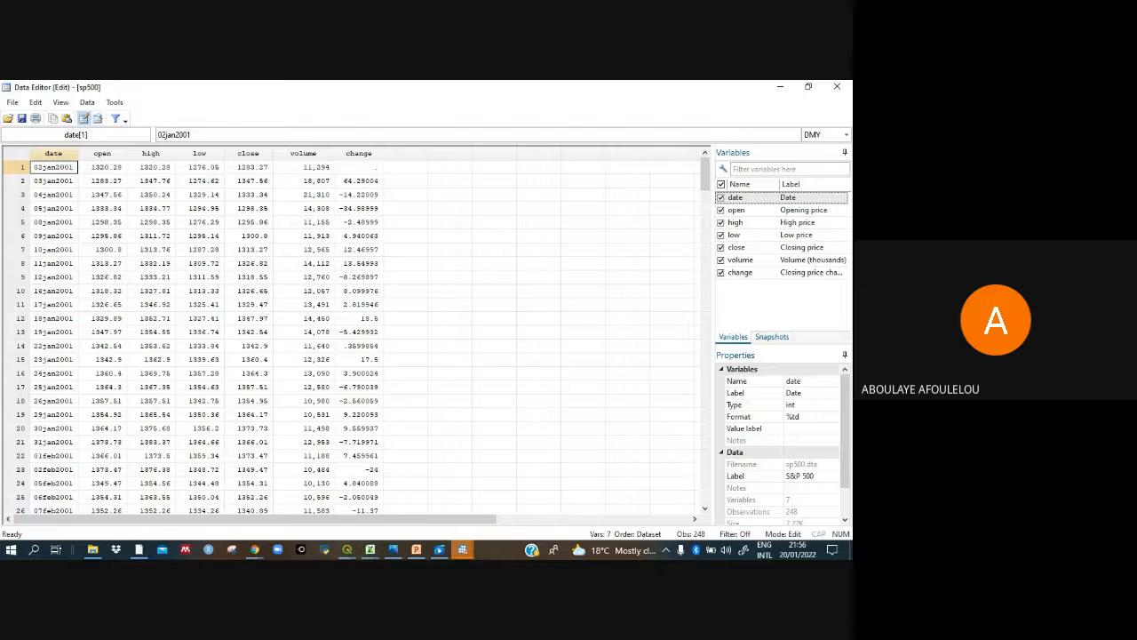
Load auto2.dta from the list of example datasets installed with Stata
mouse_move(470, 540)
left_click(468, 549)
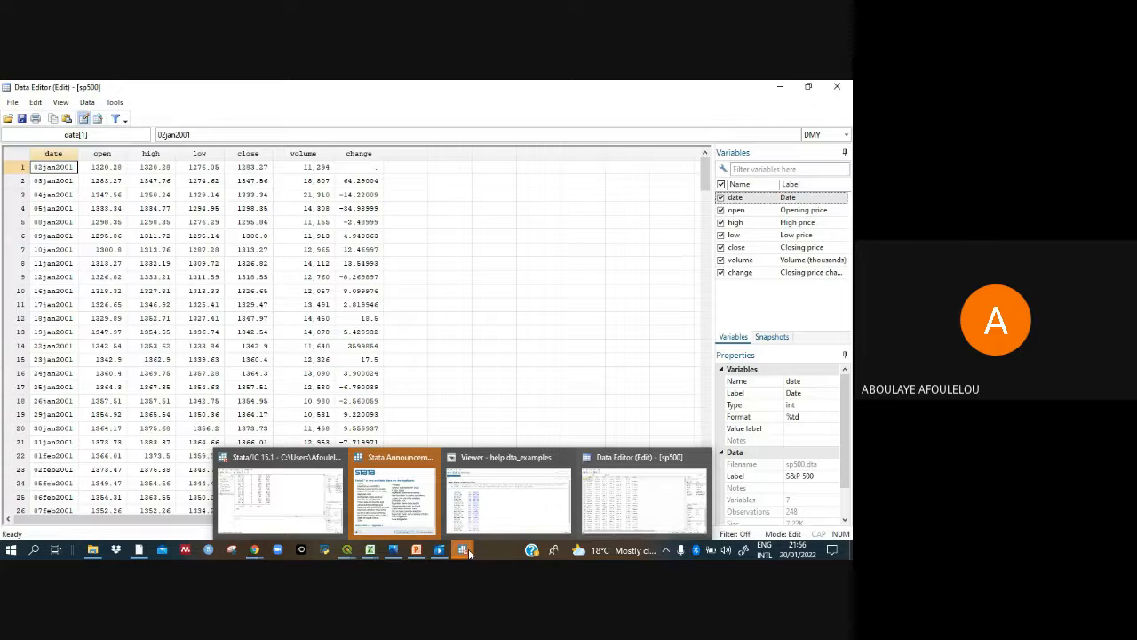
left_click(300, 528)
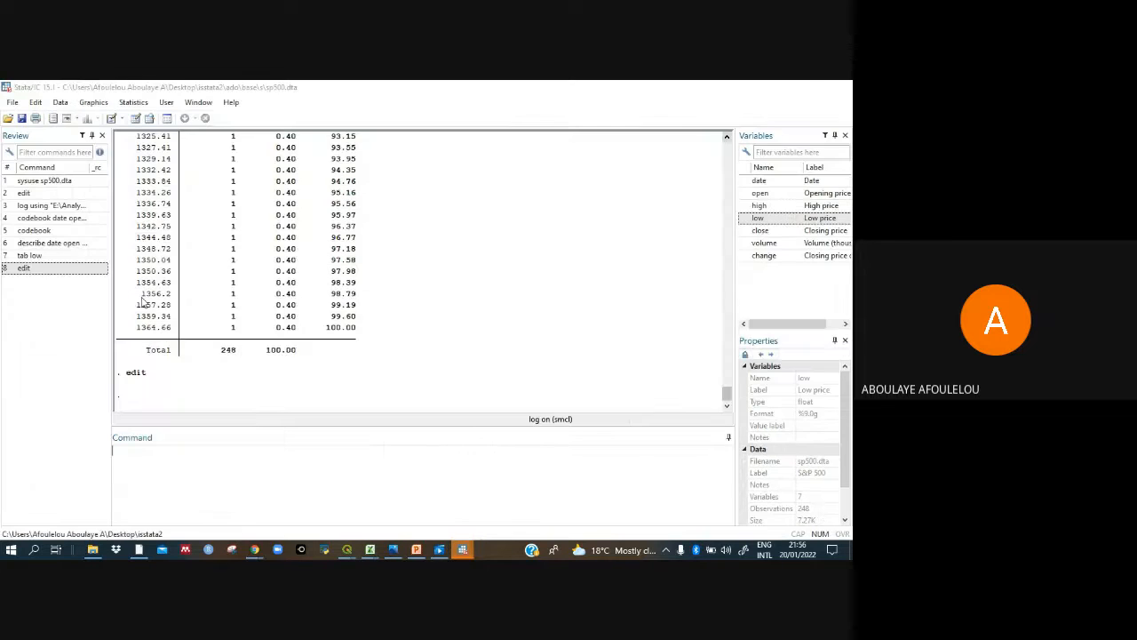
left_click(16, 104)
left_click(77, 281)
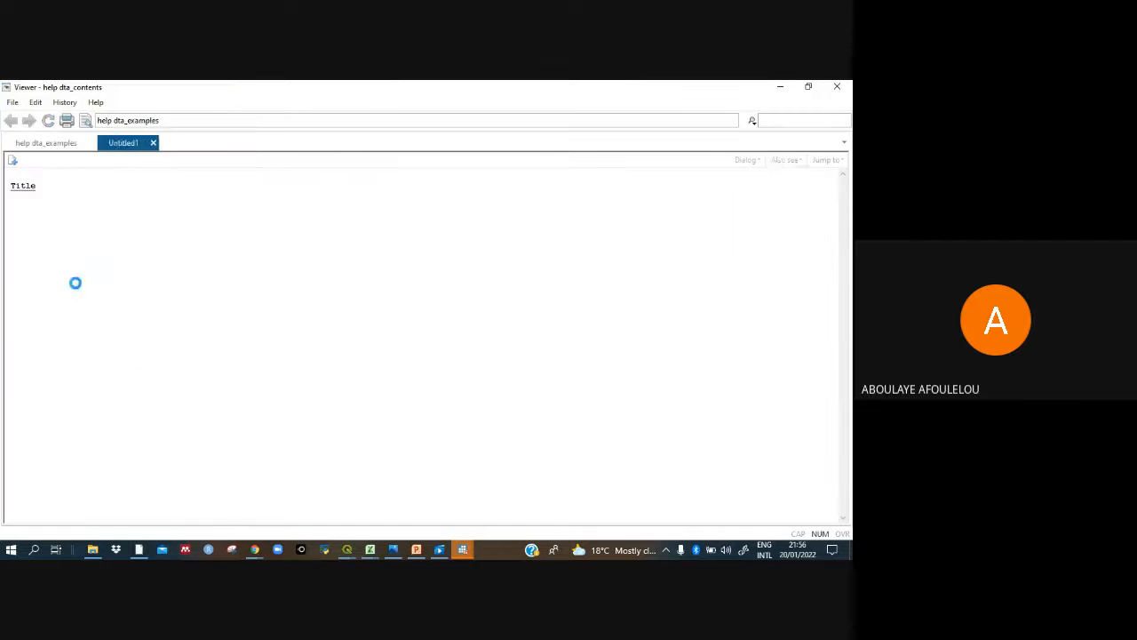
left_click(122, 262)
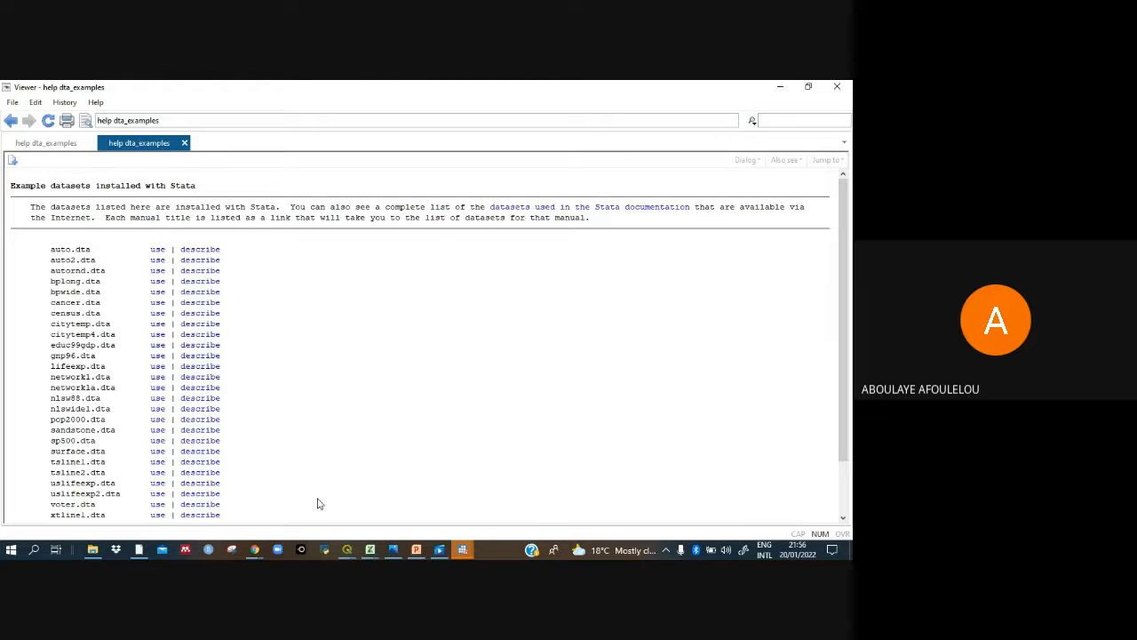
Return to the main Stata window and run the edit command to open the auto2 dataset in the Data Editor
mouse_move(436, 553)
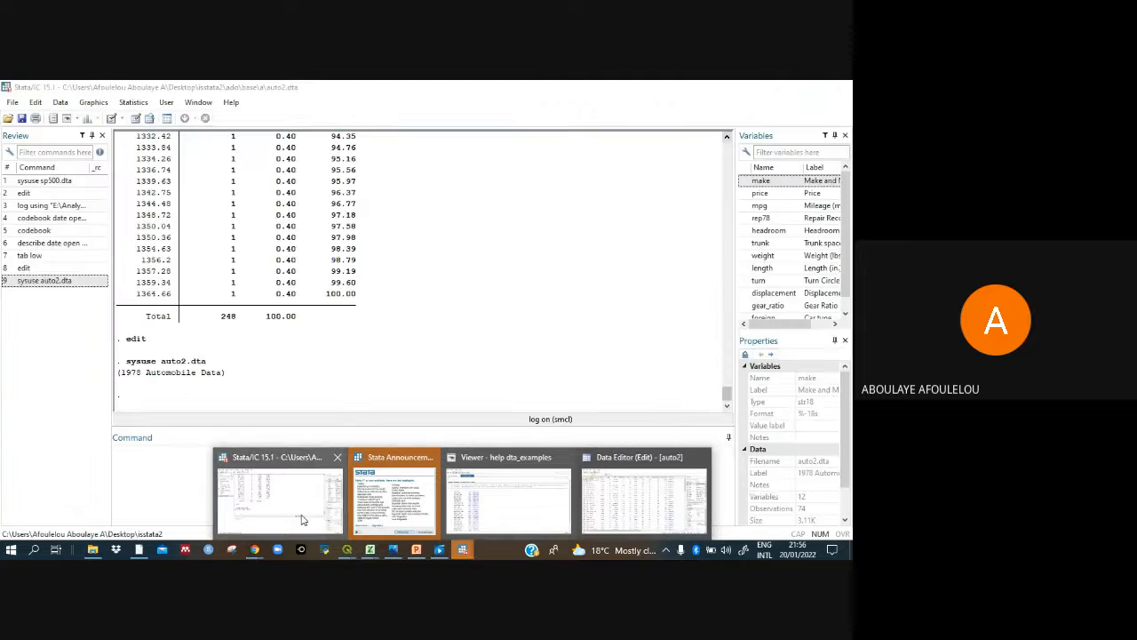
left_click(302, 515)
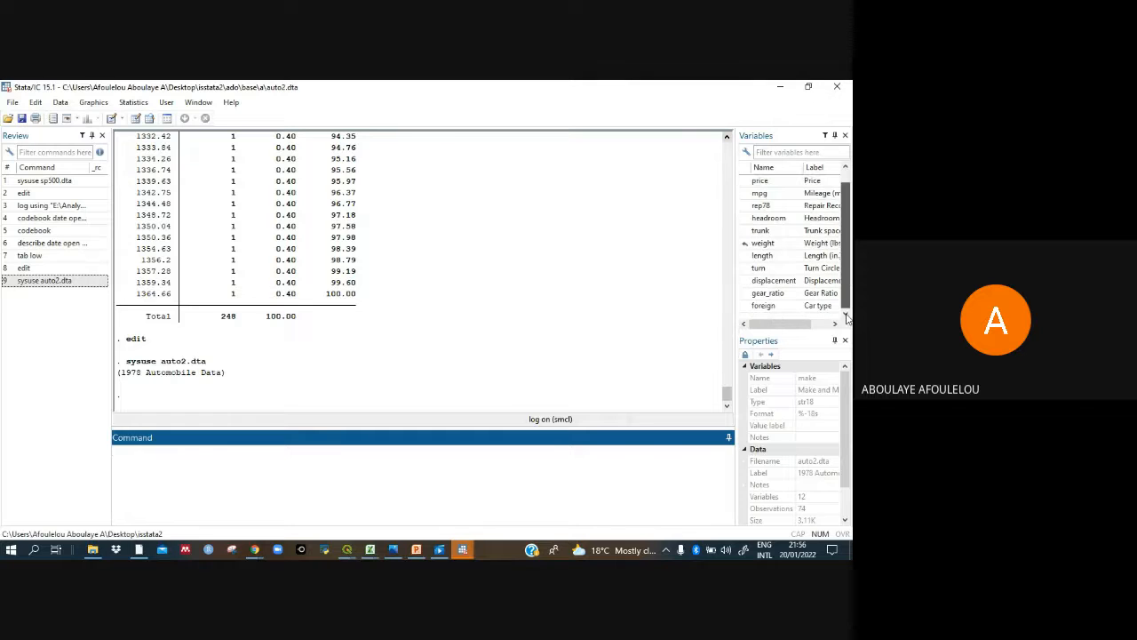
scroll(847, 241, "down", 1)
type("edit")
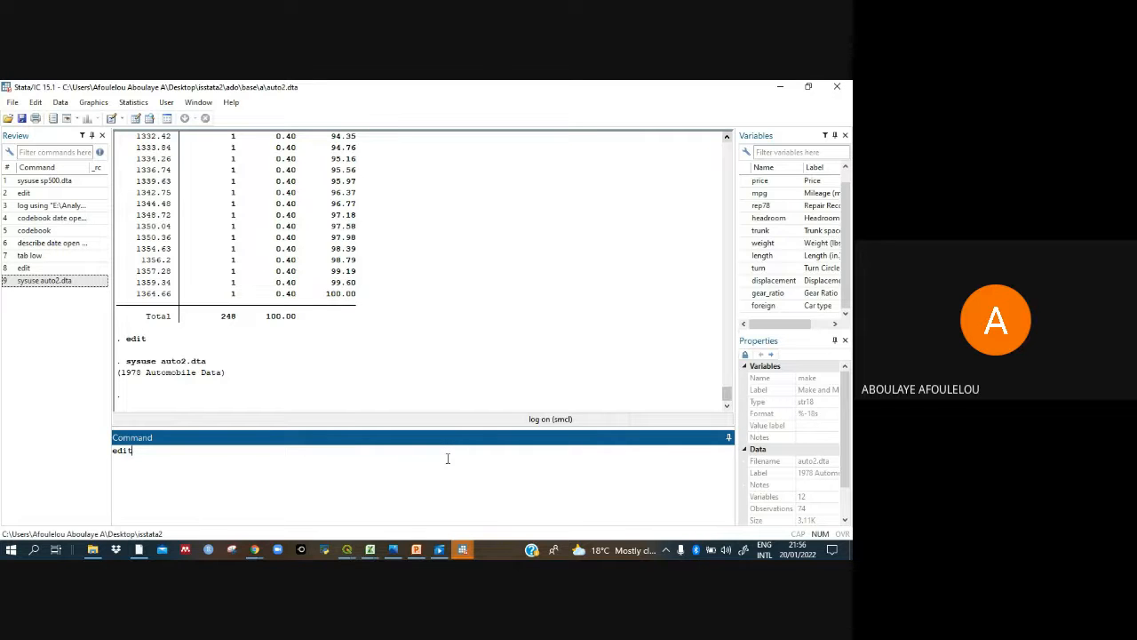
key("Return")
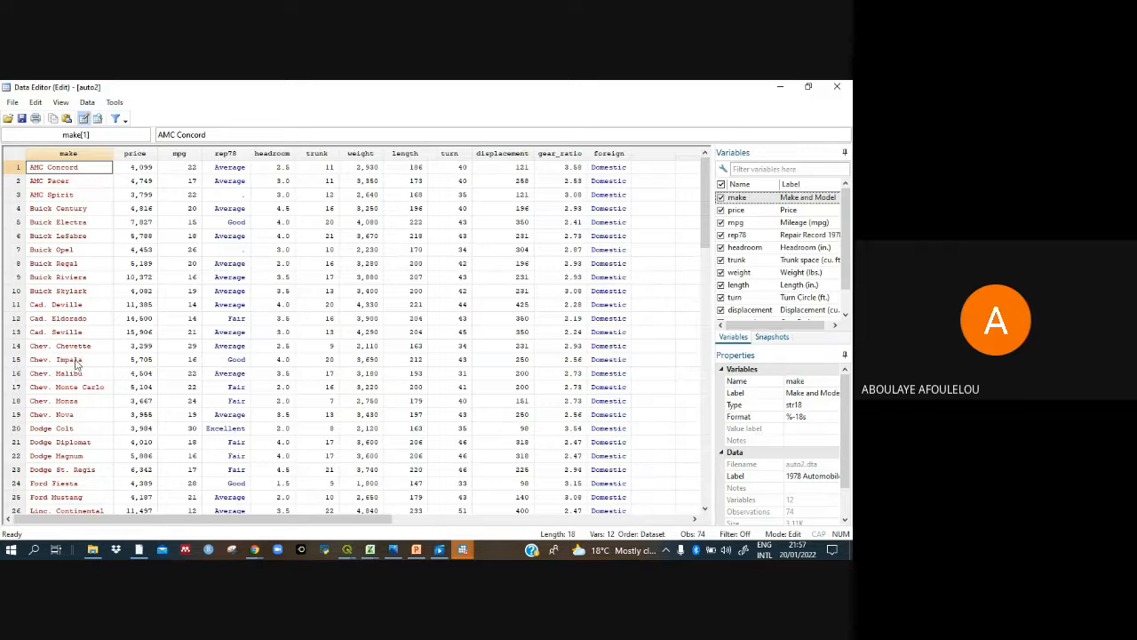
Examine how make is stored as text and which numeric codes underlie the labelled values of rep78 and foreign, from first to last rows
left_click(64, 267)
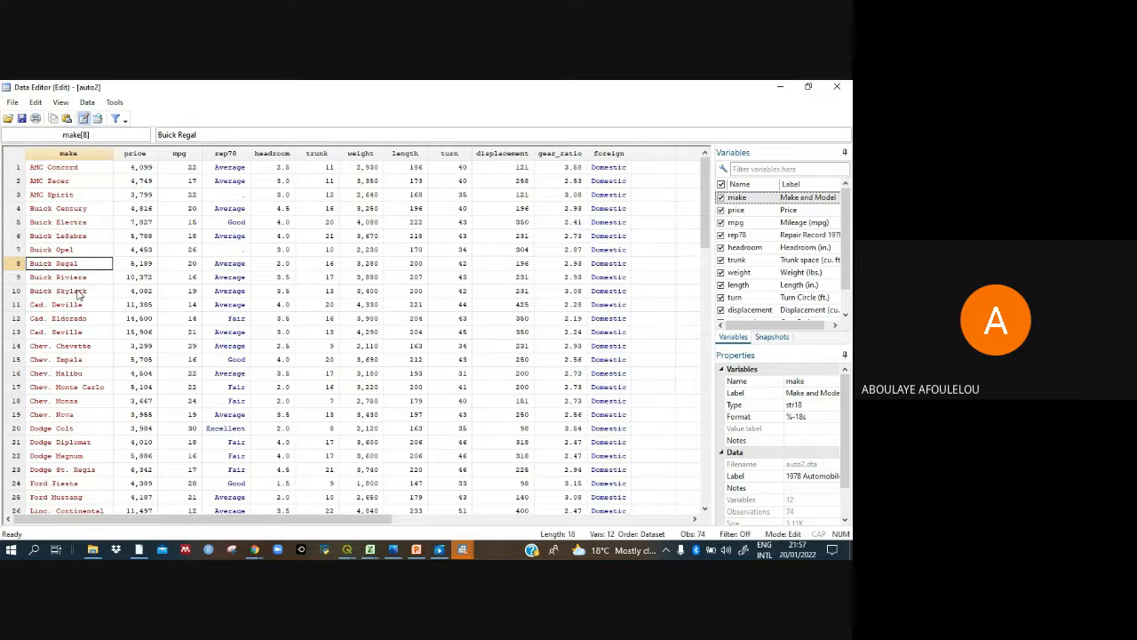
left_click(79, 291)
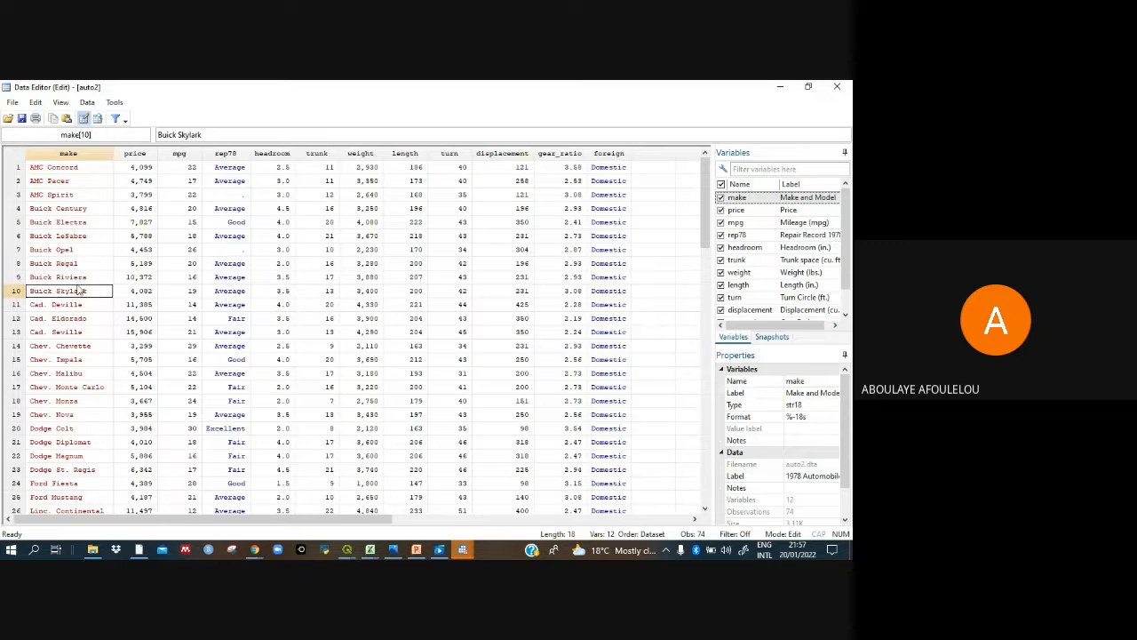
left_click(79, 195)
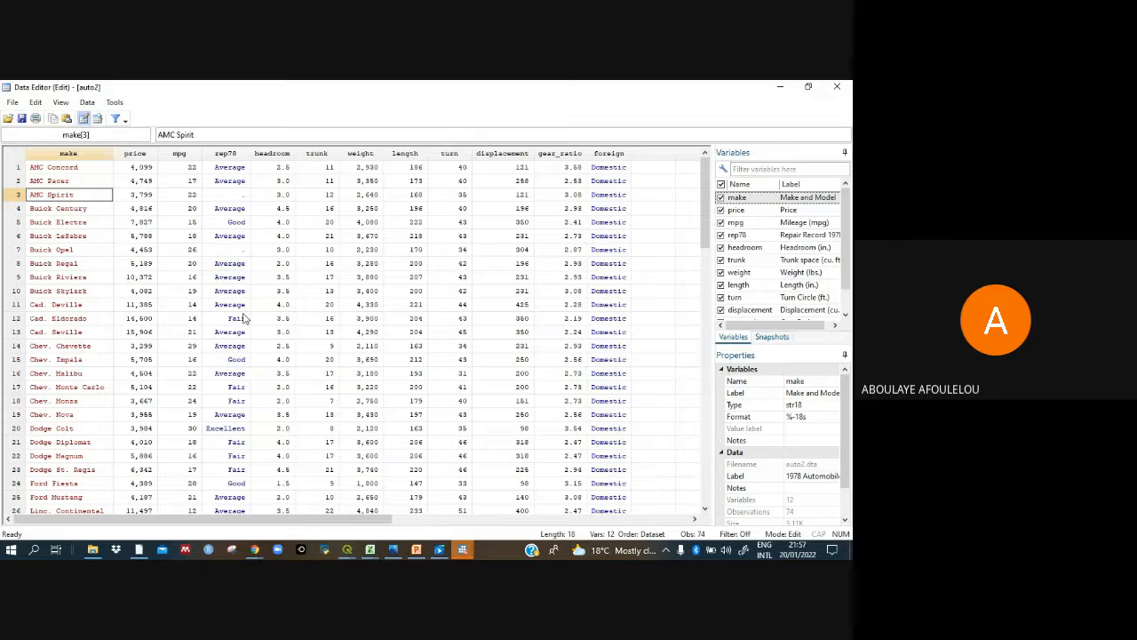
left_click(238, 236)
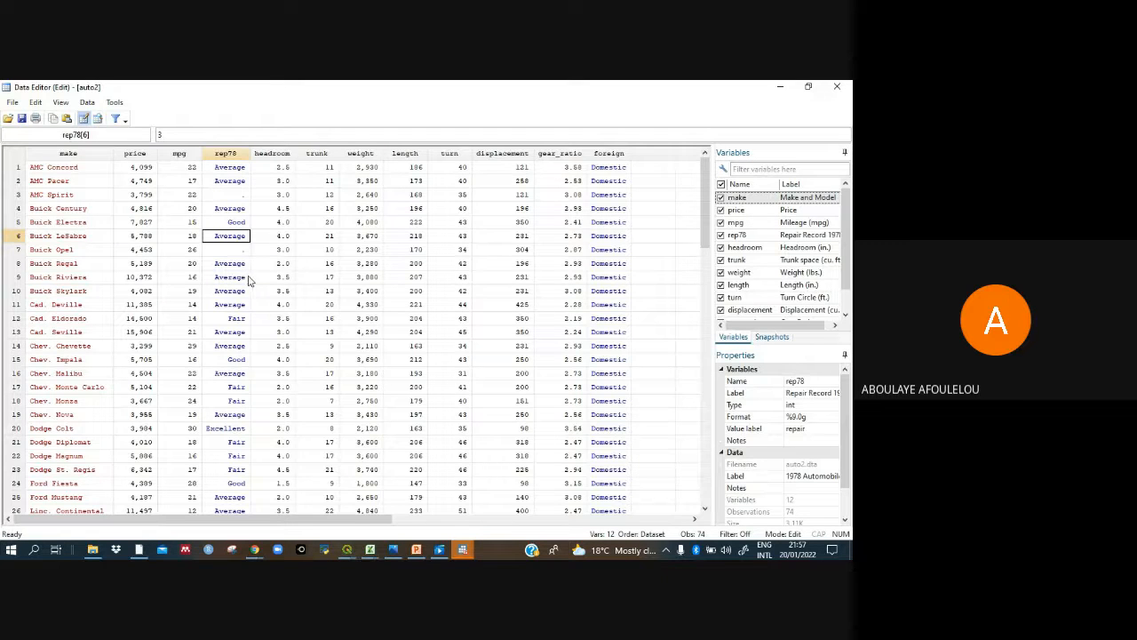
left_click(237, 361)
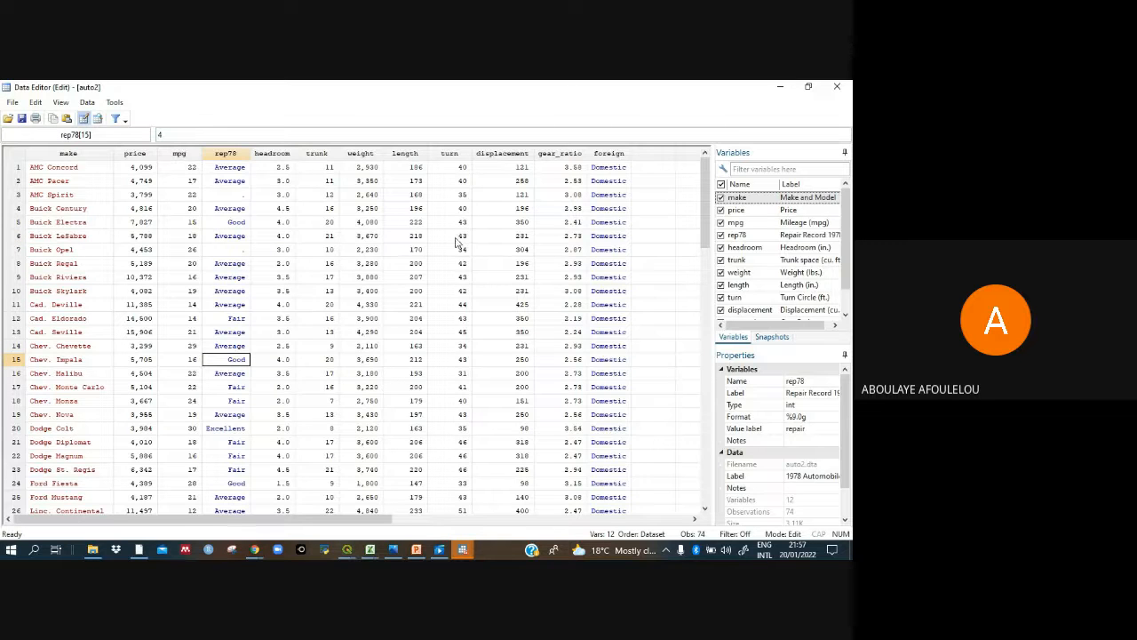
left_click(612, 197)
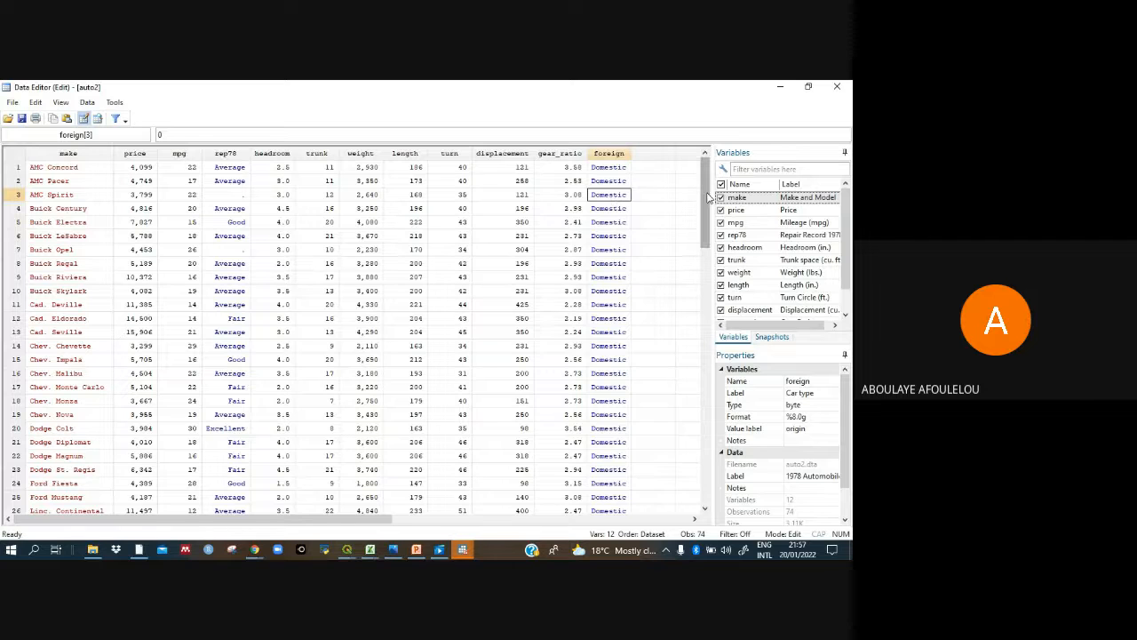
left_click_drag(708, 203, 708, 415)
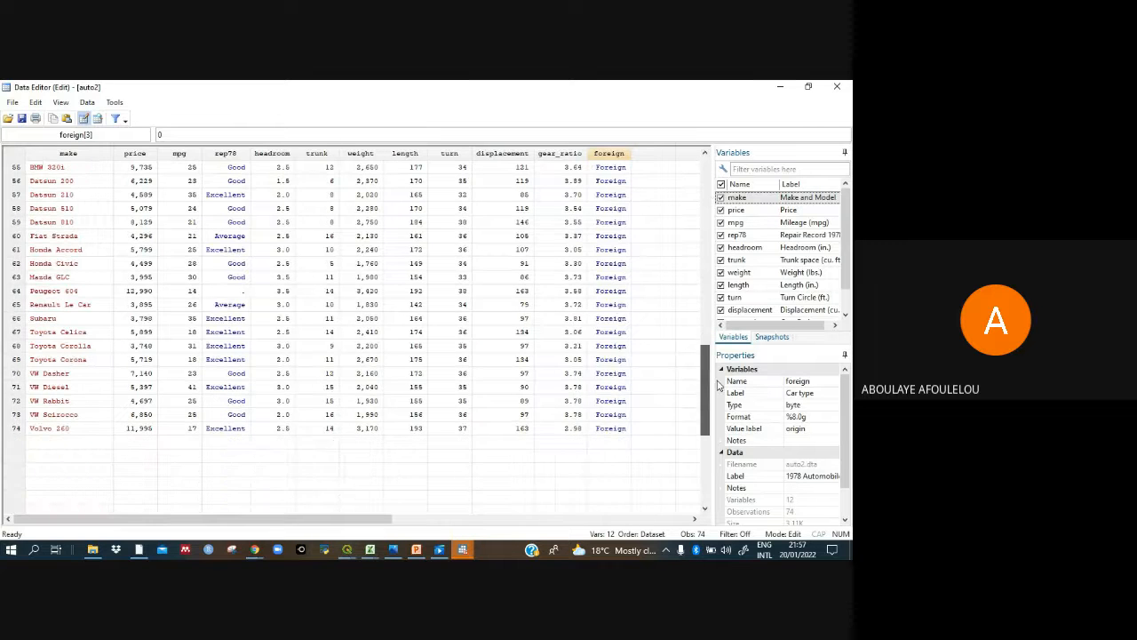
left_click(621, 374)
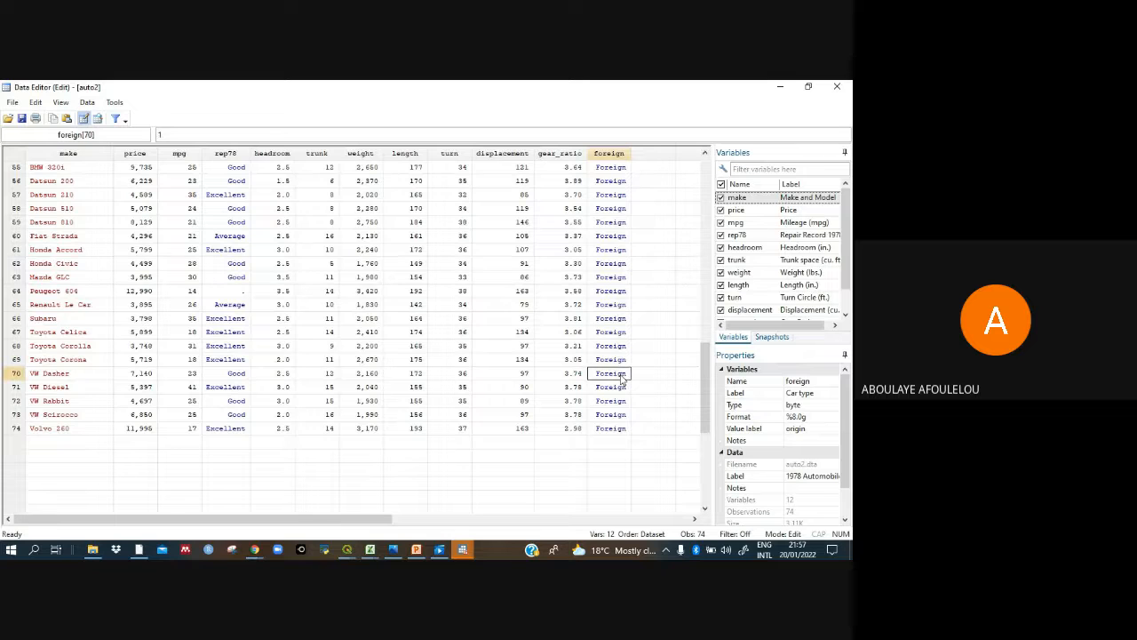
left_click_drag(708, 365, 691, 139)
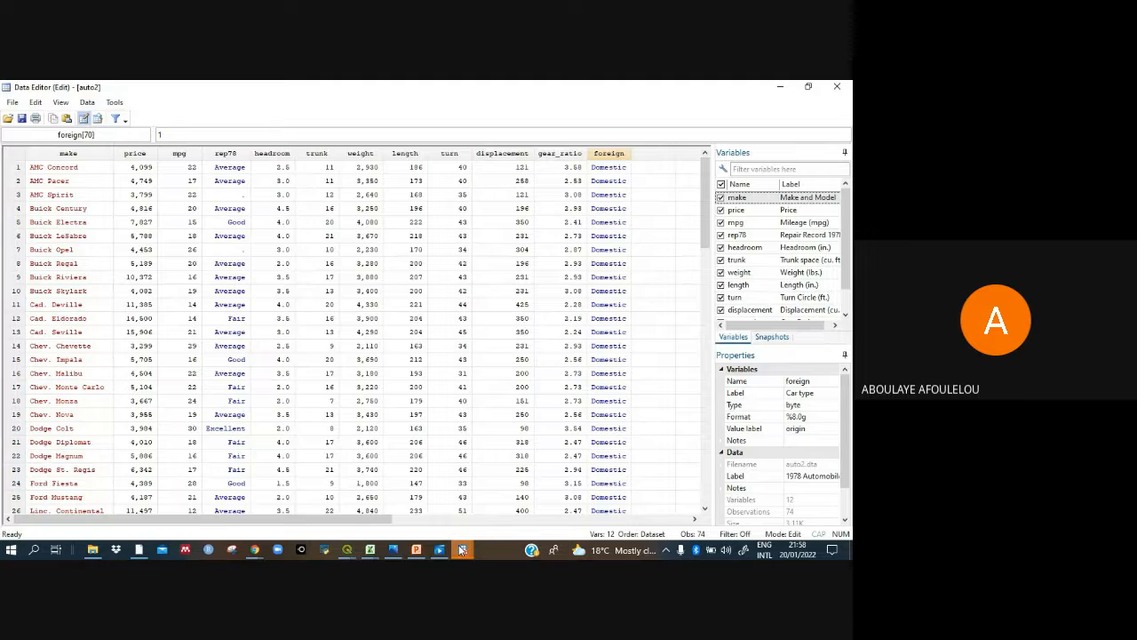
Return to the main Stata window and close the running session log
mouse_move(462, 549)
left_click(283, 523)
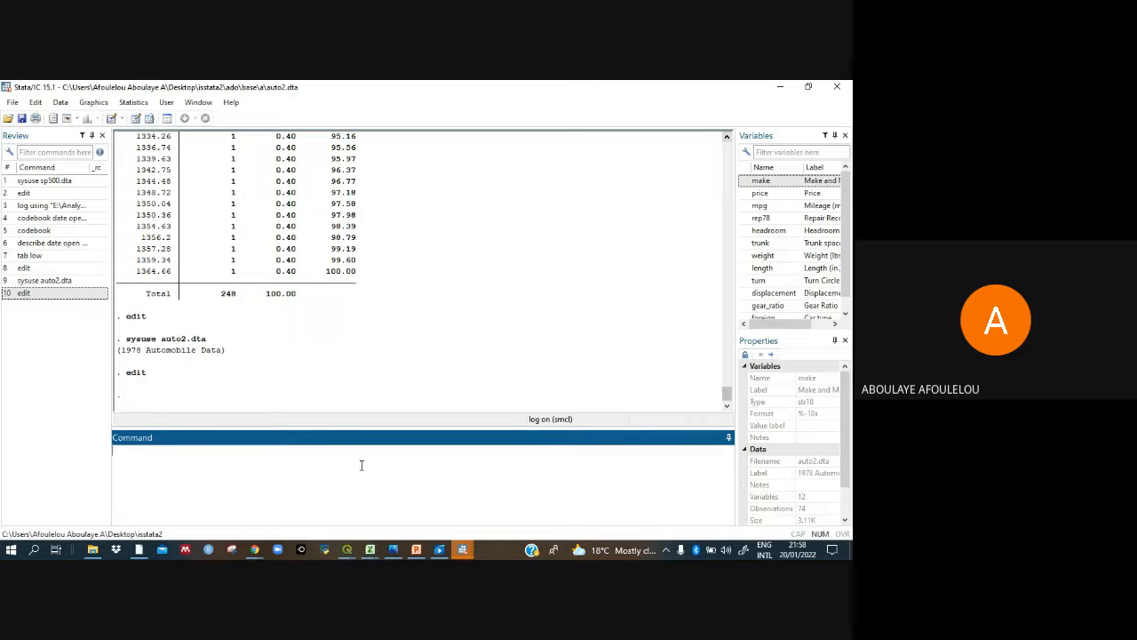
left_click(10, 103)
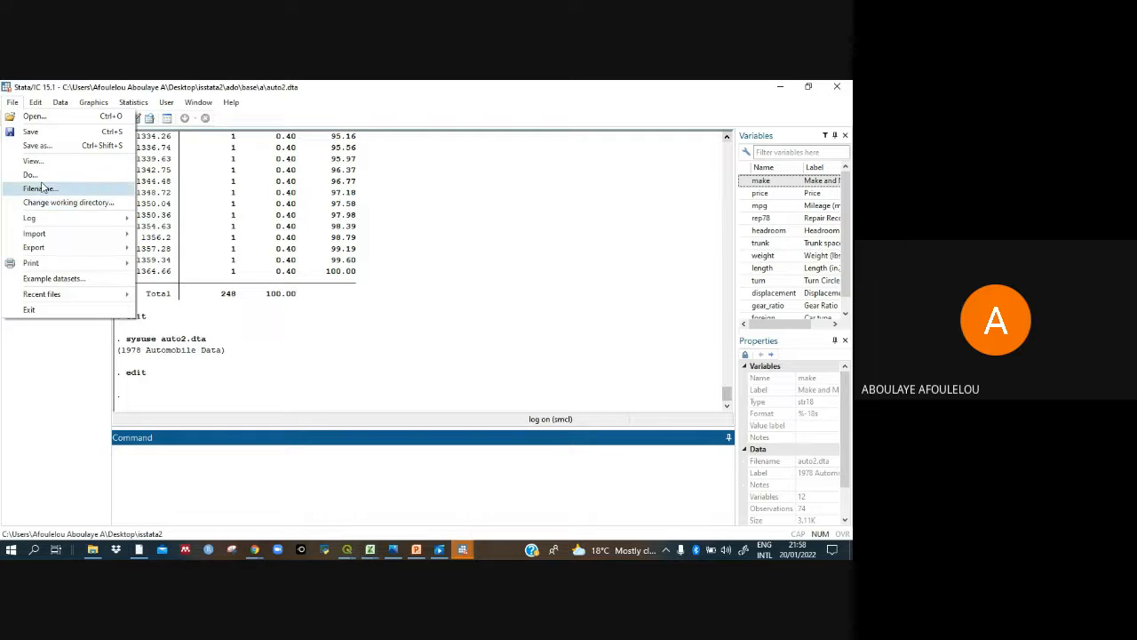
mouse_move(51, 228)
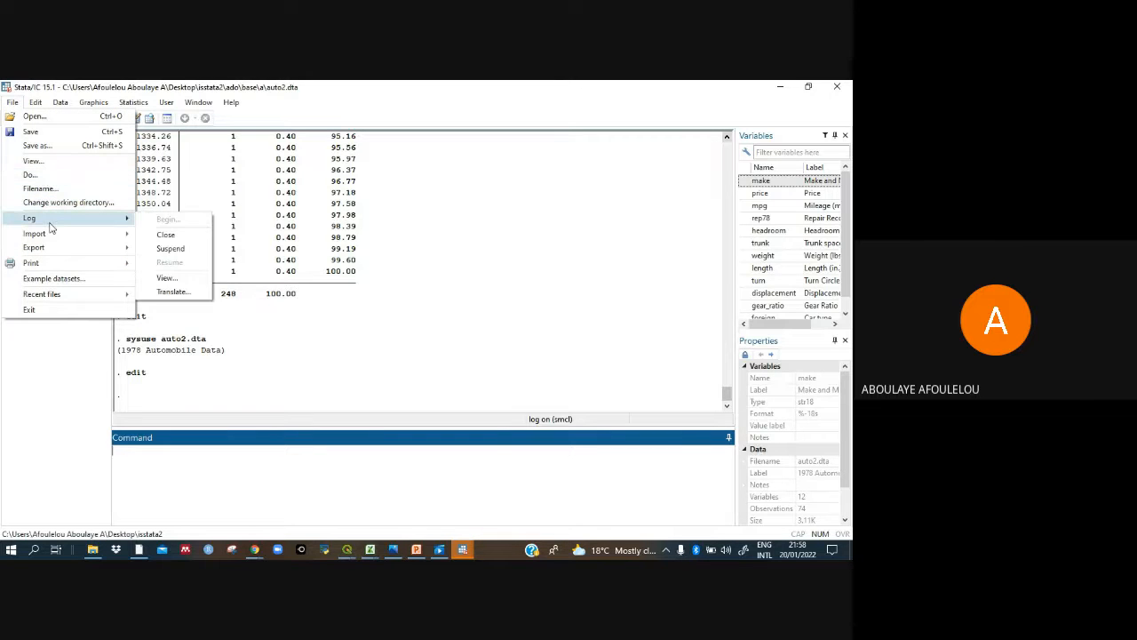
left_click(184, 236)
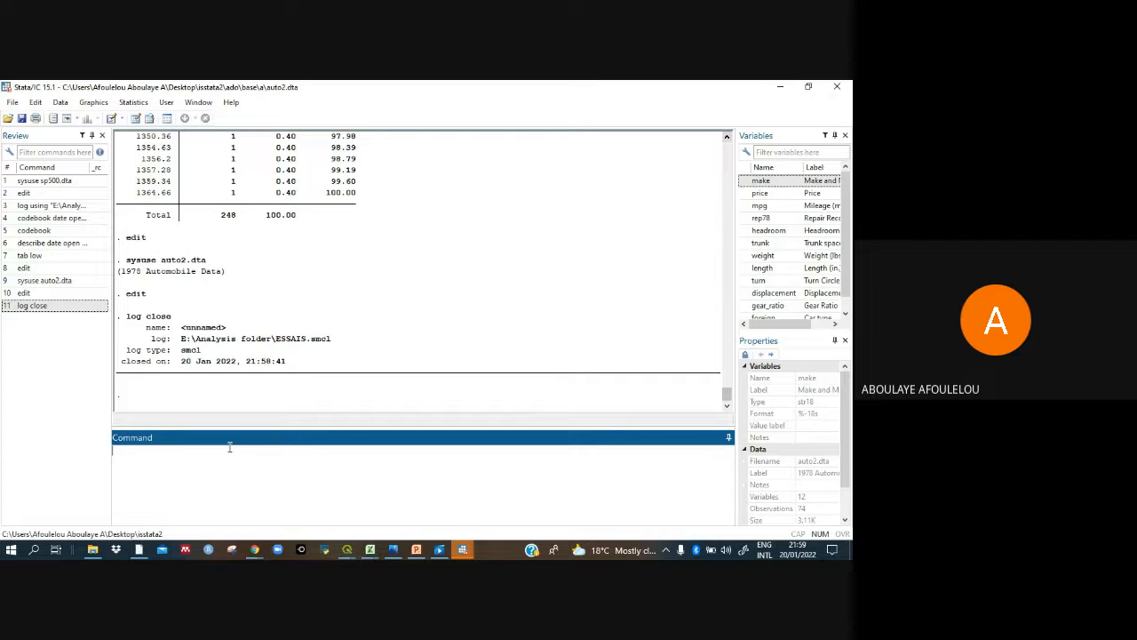
Open the help page for the describe command by running help describe
type("help describe")
key("Return")
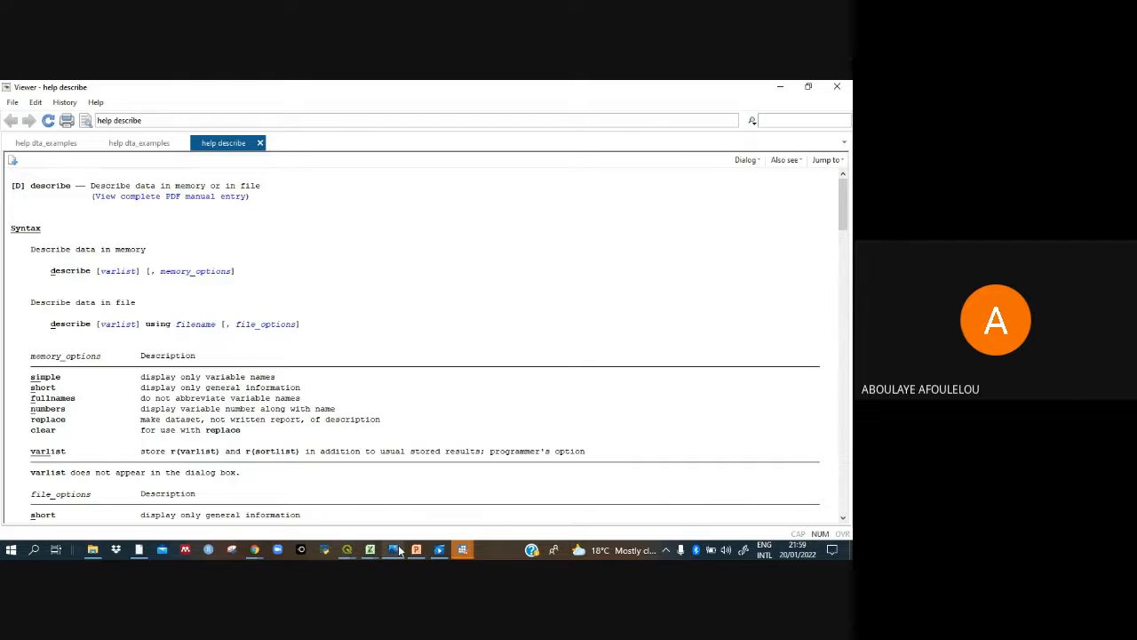
Look back at the main Stata window and switch to PowerPoint to show the Contacts slide of ODK TRAINING POWERPOINT English
mouse_move(438, 549)
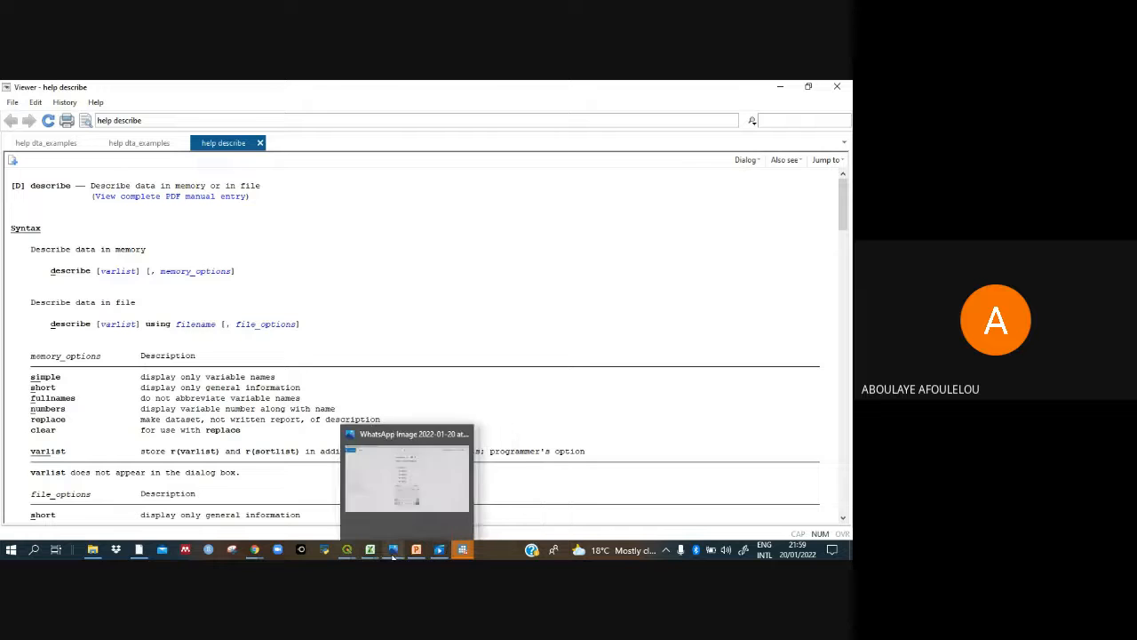
mouse_move(416, 549)
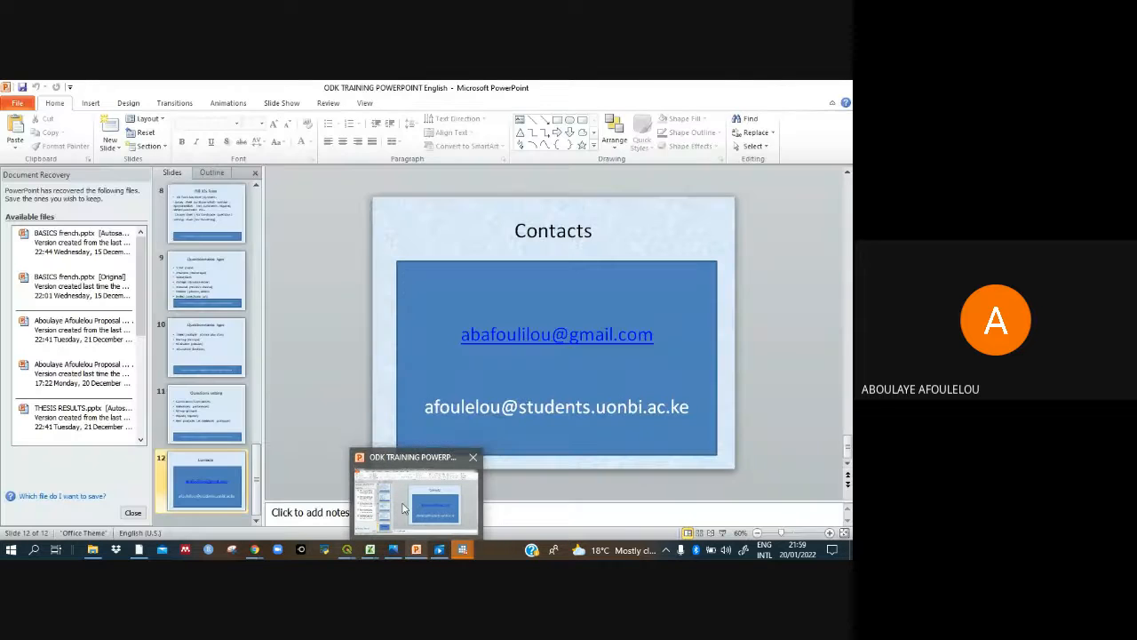
left_click(404, 508)
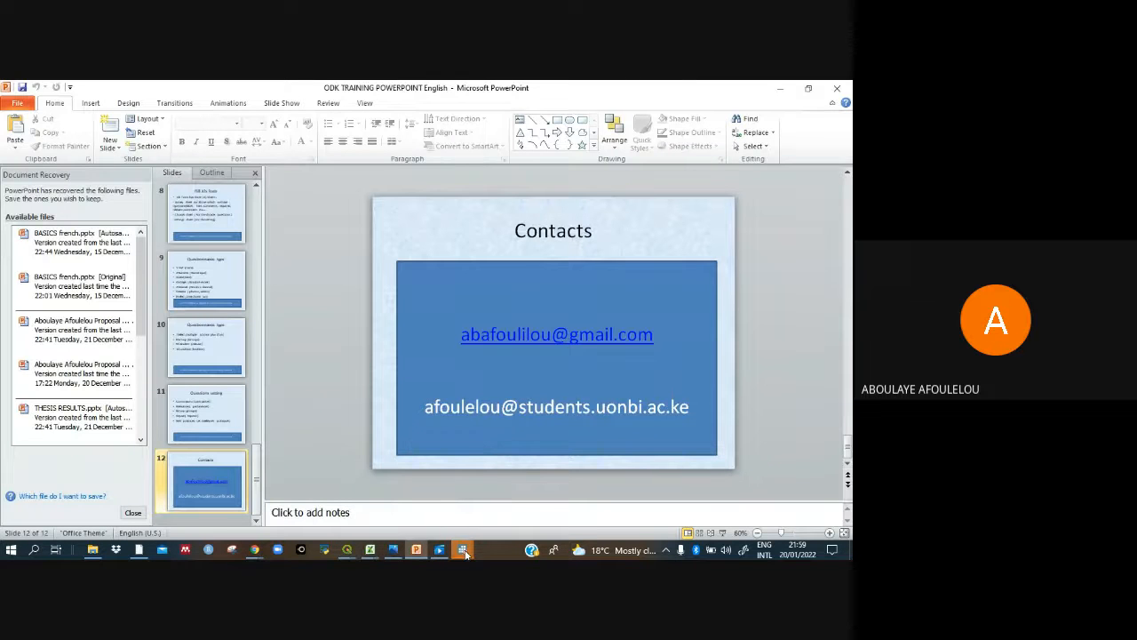
mouse_move(465, 551)
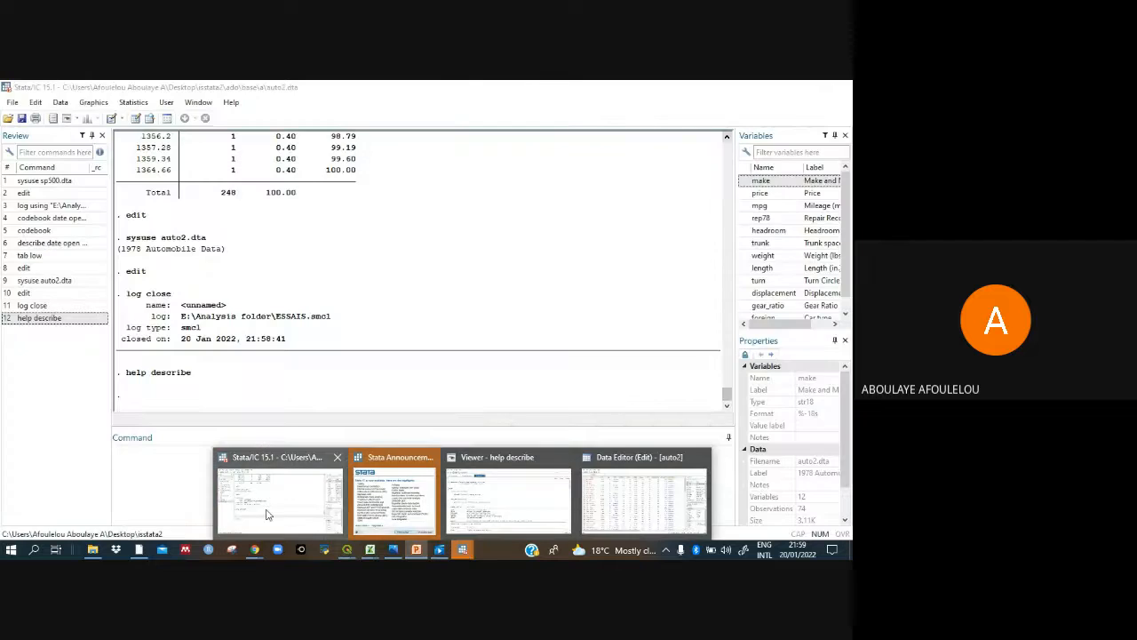
left_click(269, 514)
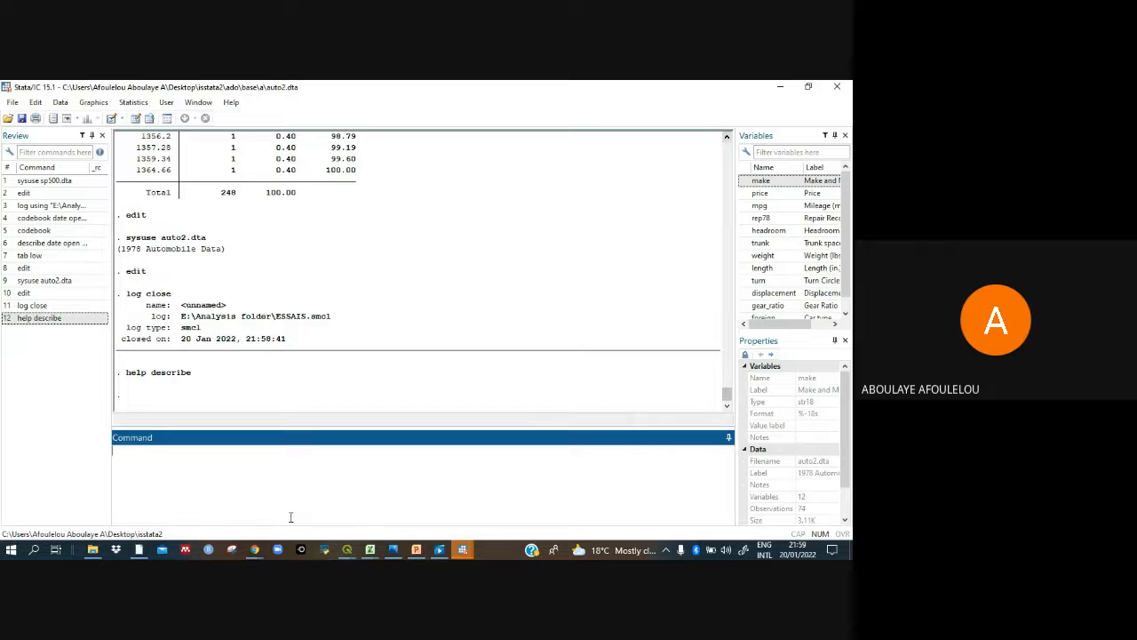
mouse_move(416, 549)
left_click(399, 513)
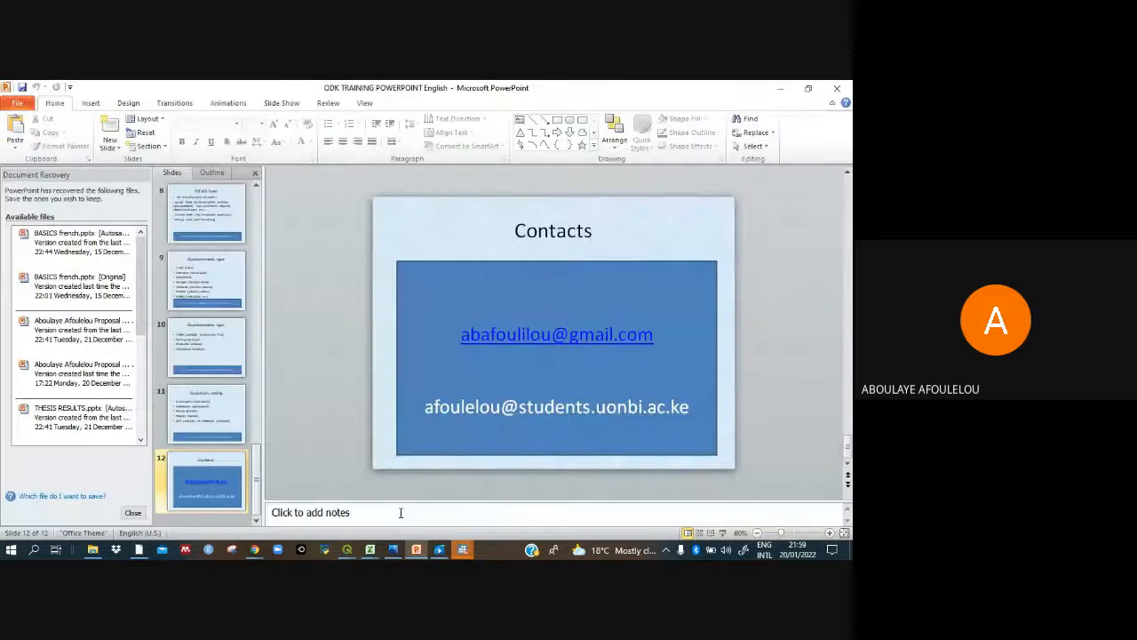